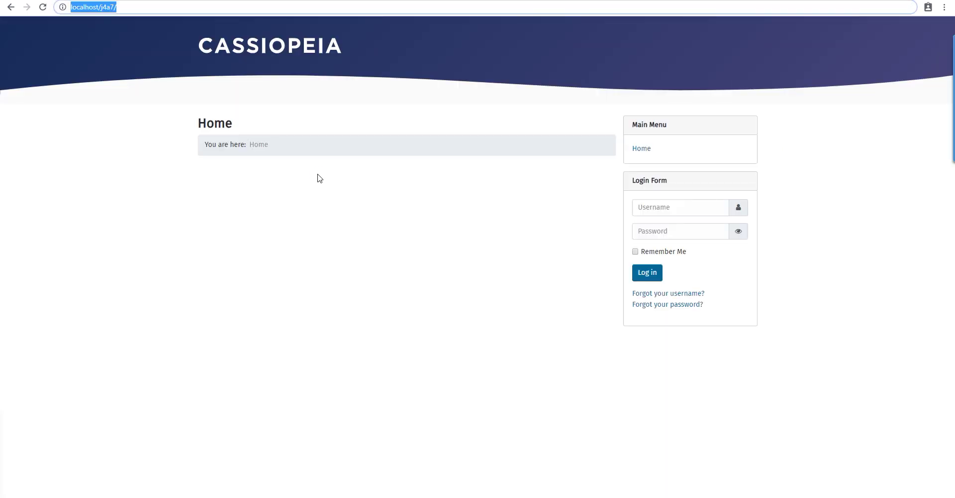
Step: Start installing the Blog sample data from the Control Panel's Sample Data list
left_click(320, 178)
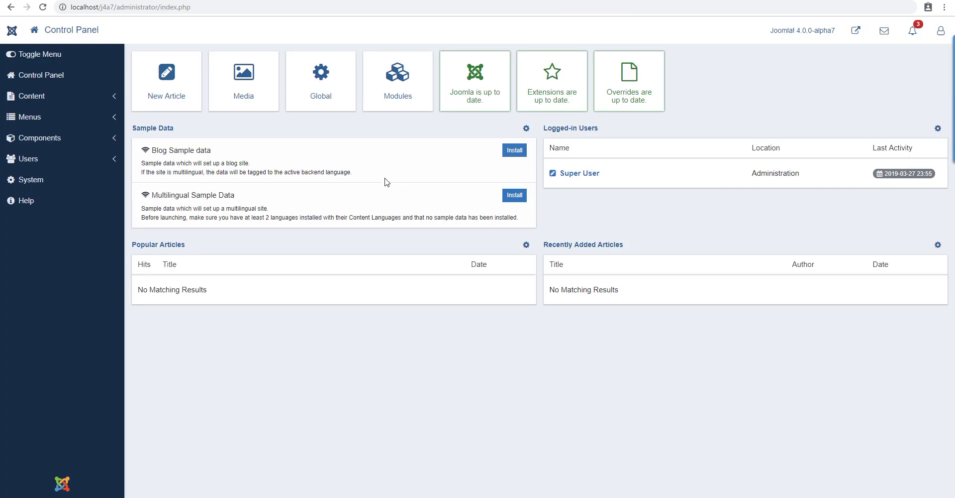
left_click(515, 151)
Step: Confirm the Blog sample data install, reload the Control Panel, then load the refreshed site front end
left_click(527, 73)
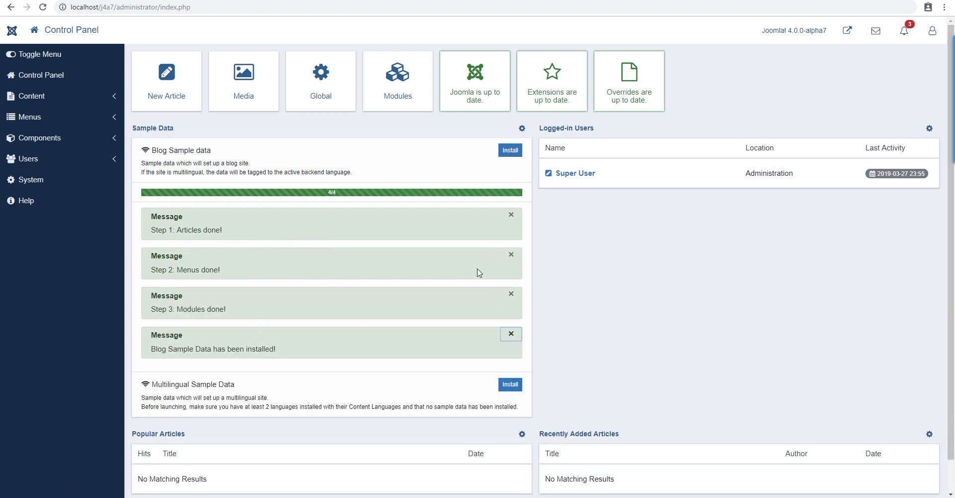
key("F5")
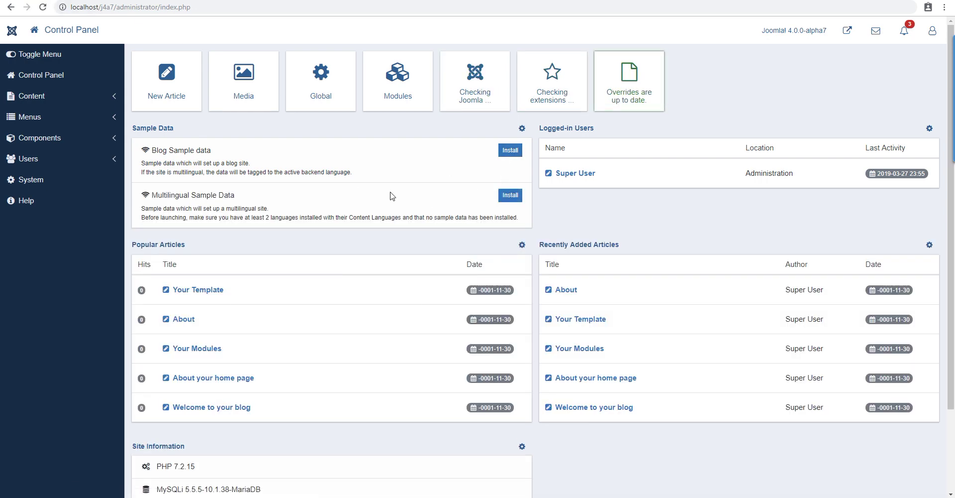
key("ctrl+Tab")
key("F5")
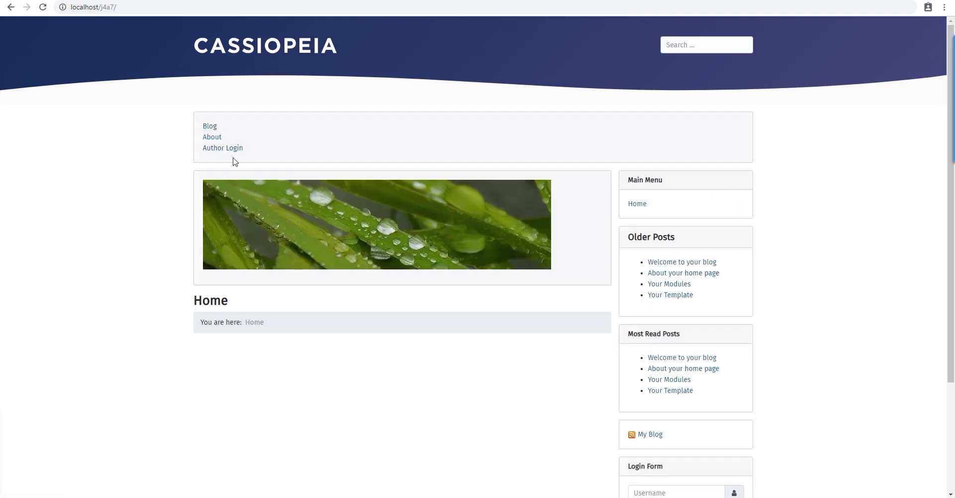
Step: Open the 'Welcome to your blog' and 'About your home page' posts, returning home after each
left_click(675, 264)
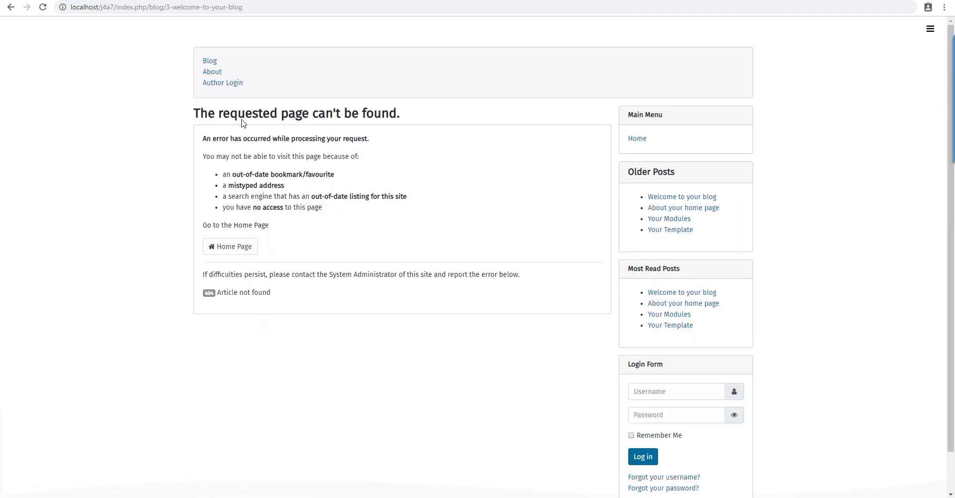
left_click(9, 6)
key("ctrl+Tab")
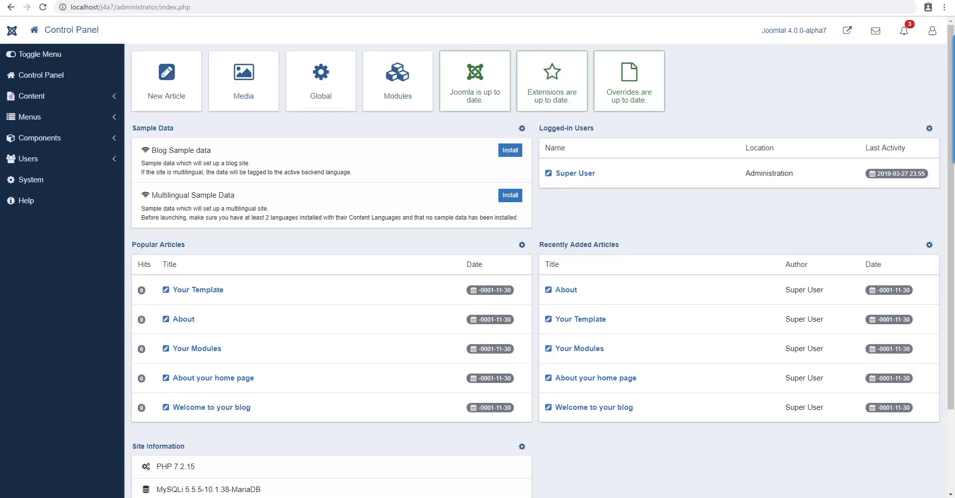
key("ctrl+Tab")
left_click(680, 273)
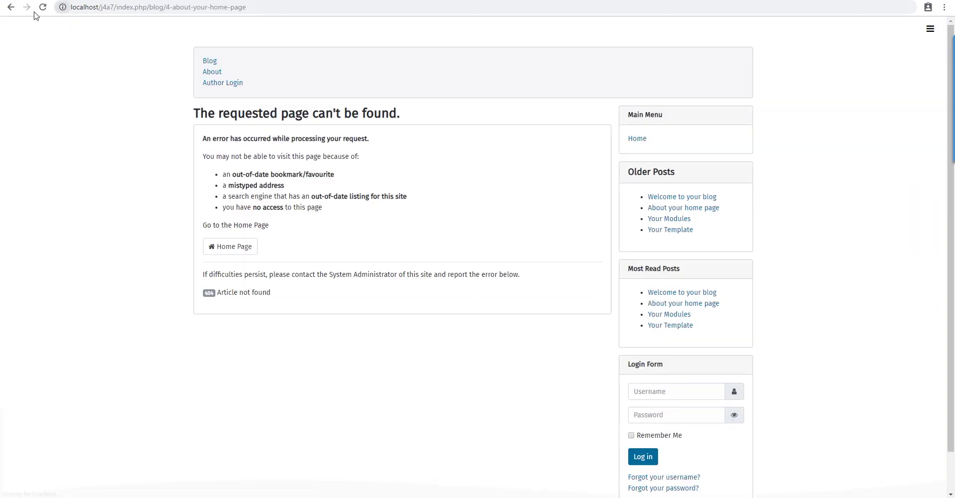
left_click(10, 7)
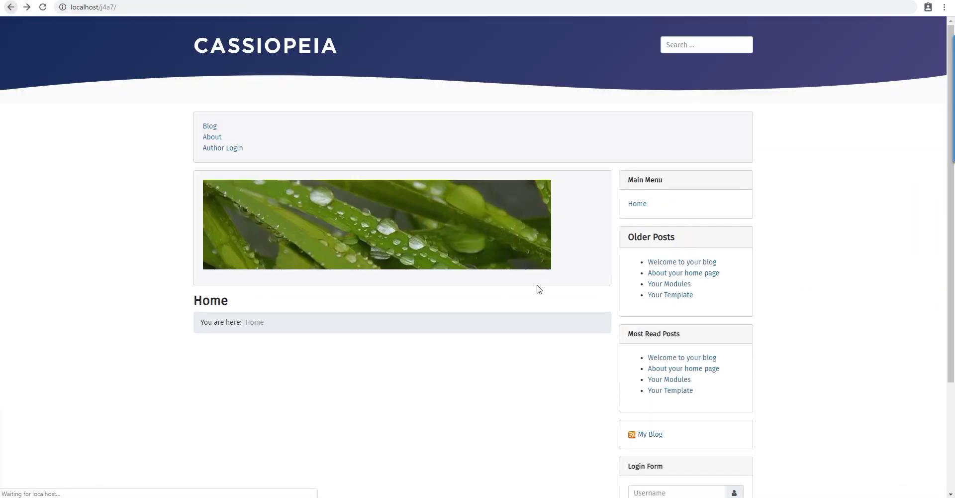
left_click(680, 358)
left_click(10, 7)
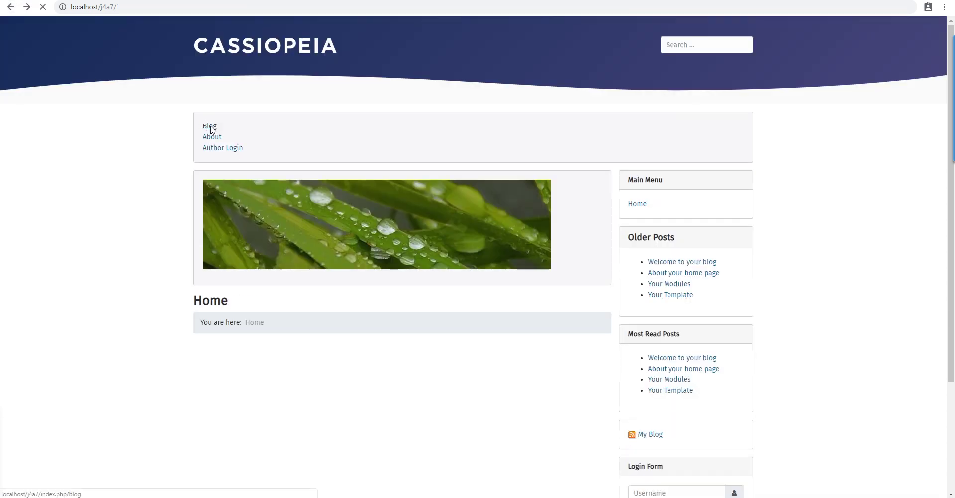
Step: Open the Blog page and inspect its no-articles message
left_click(210, 128)
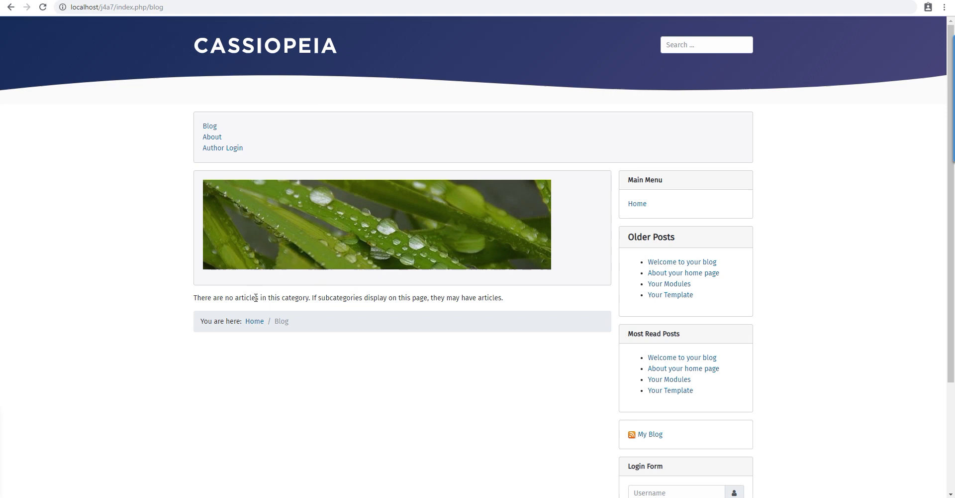
left_click_drag(209, 297, 503, 297)
left_click(518, 297)
scroll(654, 348, "down", 3)
scroll(652, 292, "up", 3)
Step: Open the Author Login page and scroll through it
left_click(218, 149)
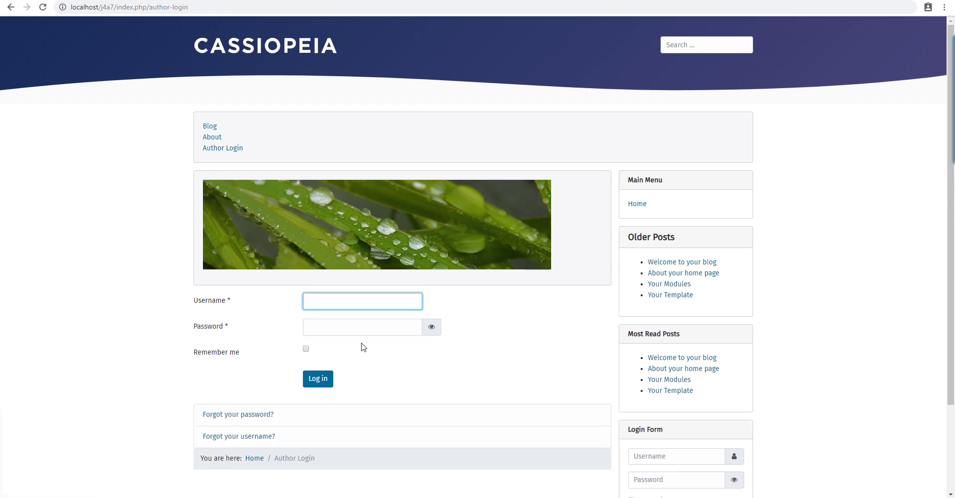
scroll(437, 337, "down", 2)
scroll(452, 341, "up", 1)
scroll(452, 341, "down", 1)
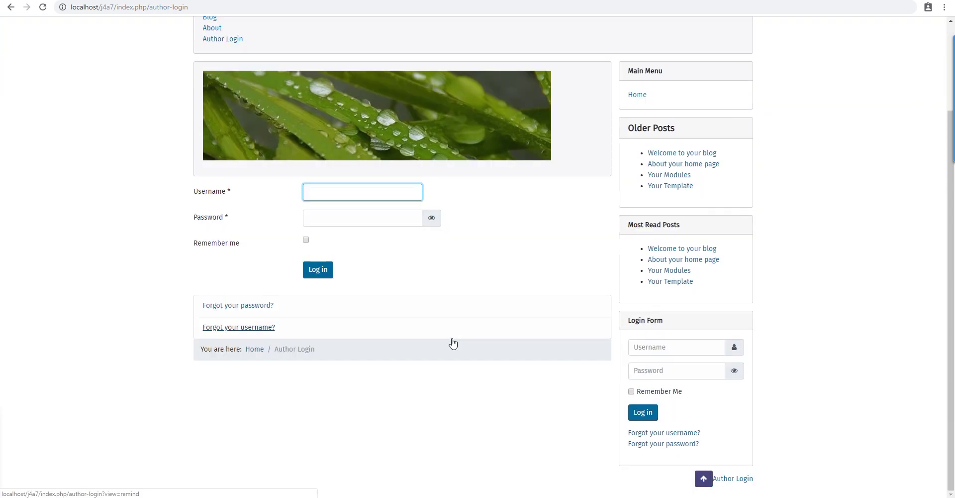
scroll(453, 342, "up", 3)
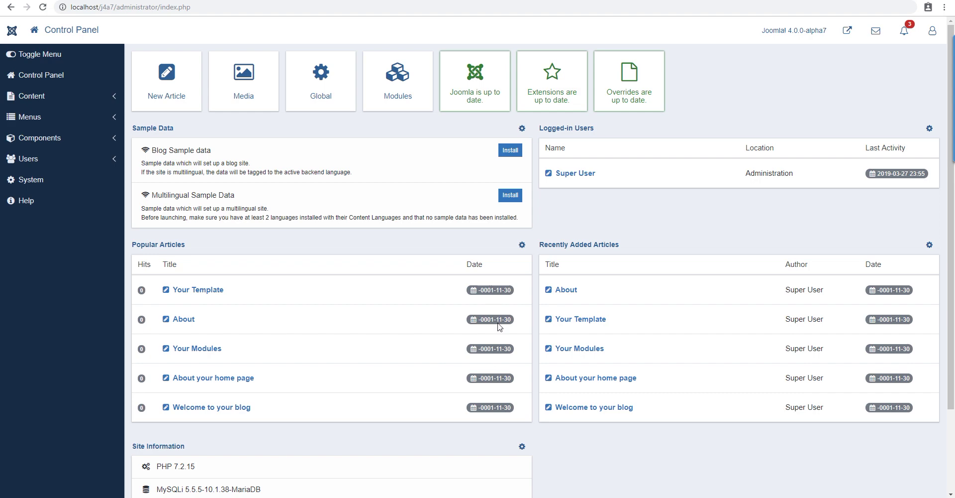
Step: Open the Media manager's images folder and show the action icons for joomla_black.png
scroll(499, 326, "down", 2)
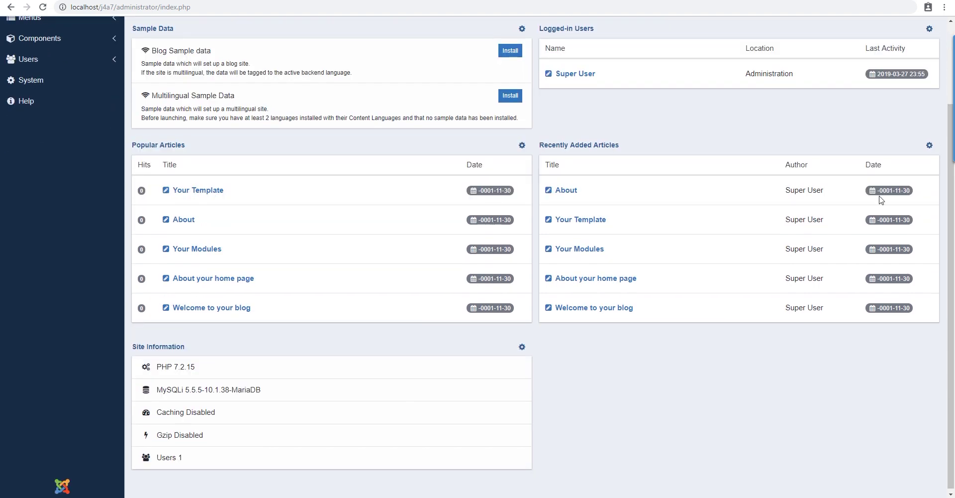
scroll(304, 321, "up", 2)
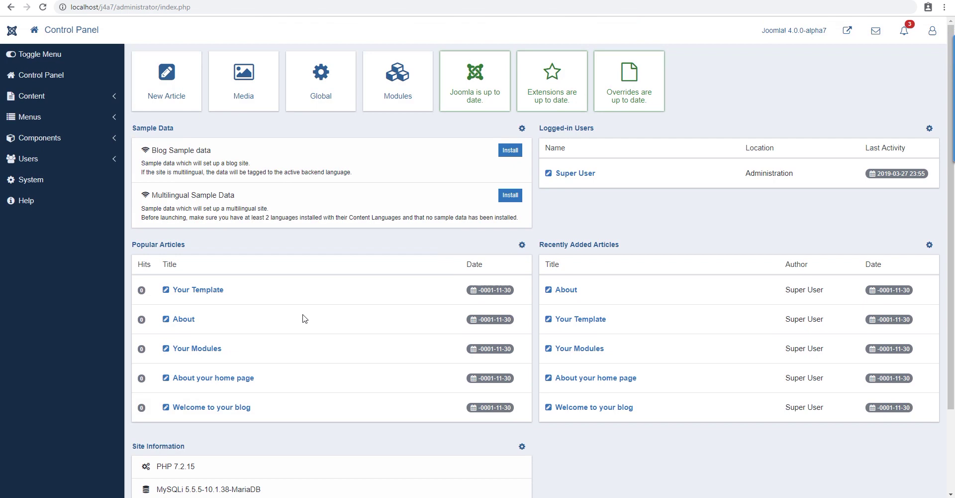
left_click(236, 90)
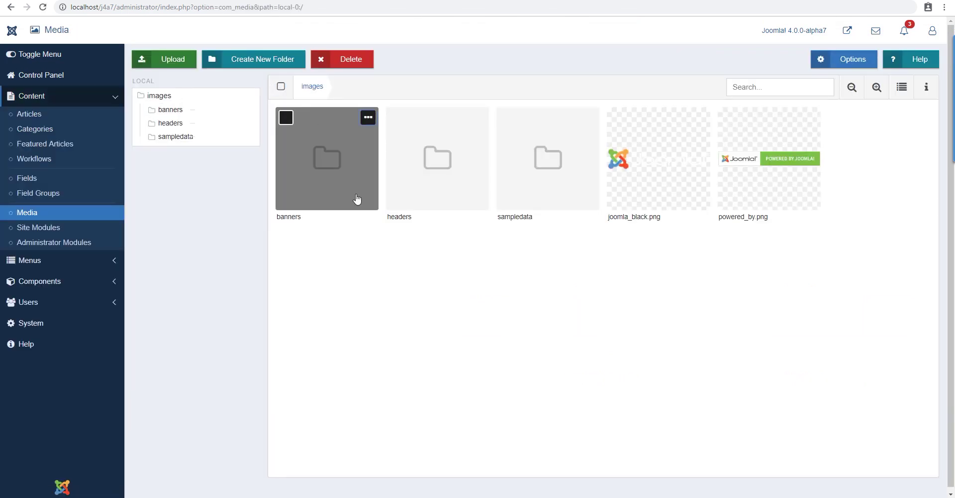
left_click(635, 159)
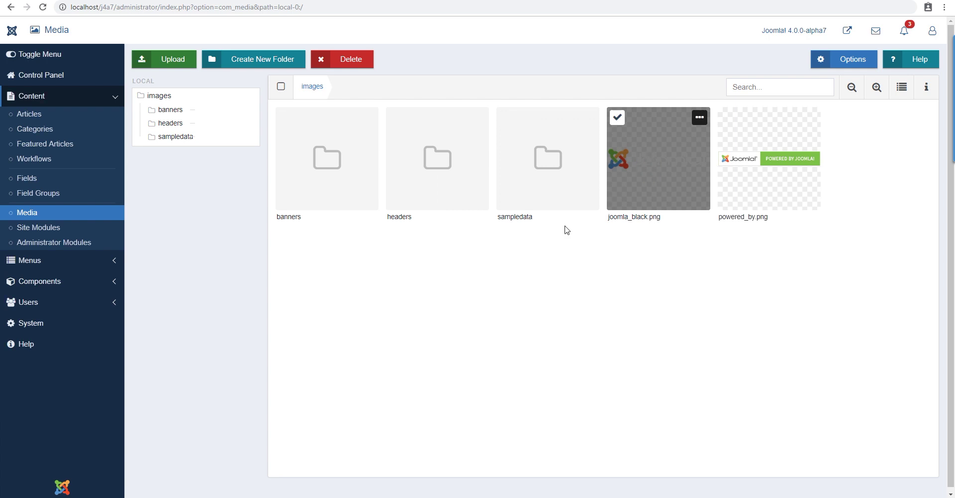
left_click(700, 118)
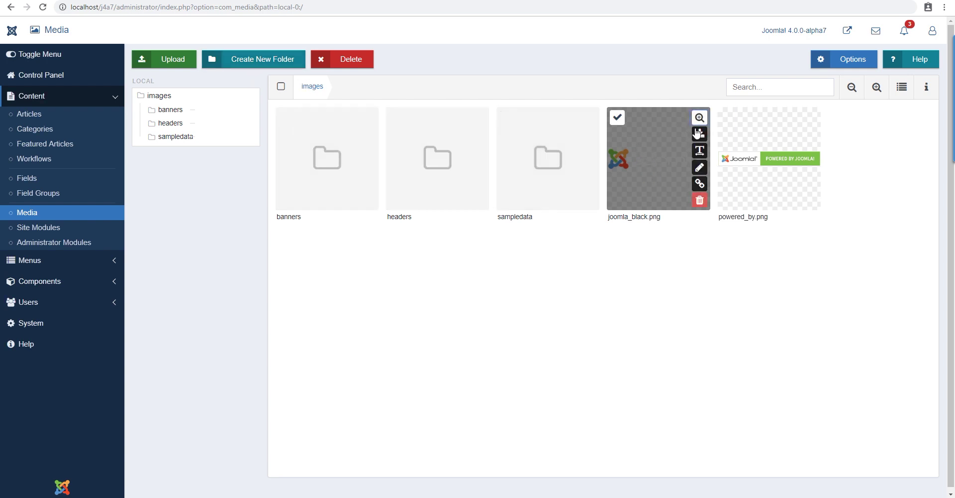
left_click(699, 133)
left_click(700, 117)
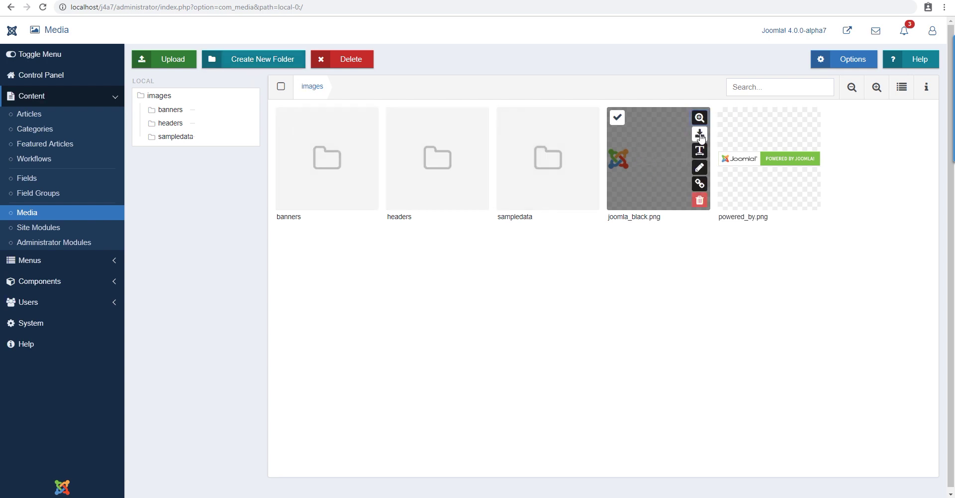
left_click(699, 169)
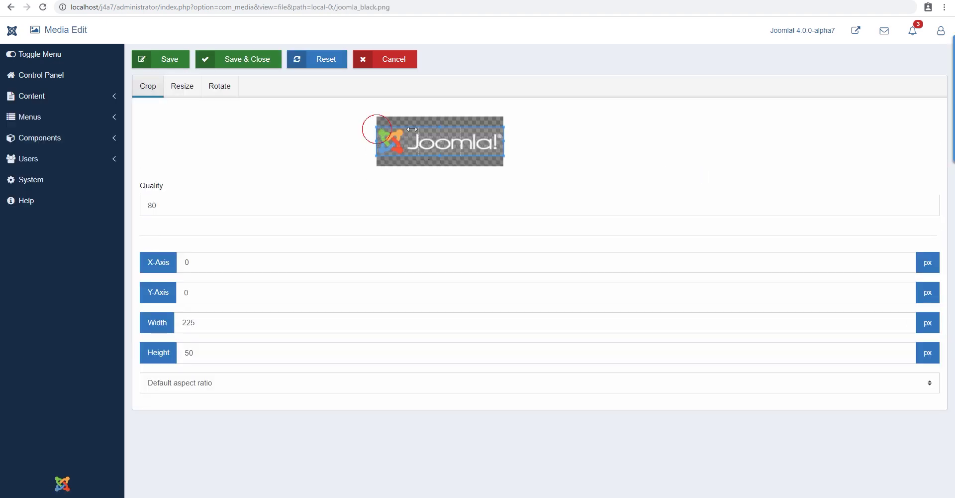
left_click_drag(412, 128, 375, 132)
left_click(178, 86)
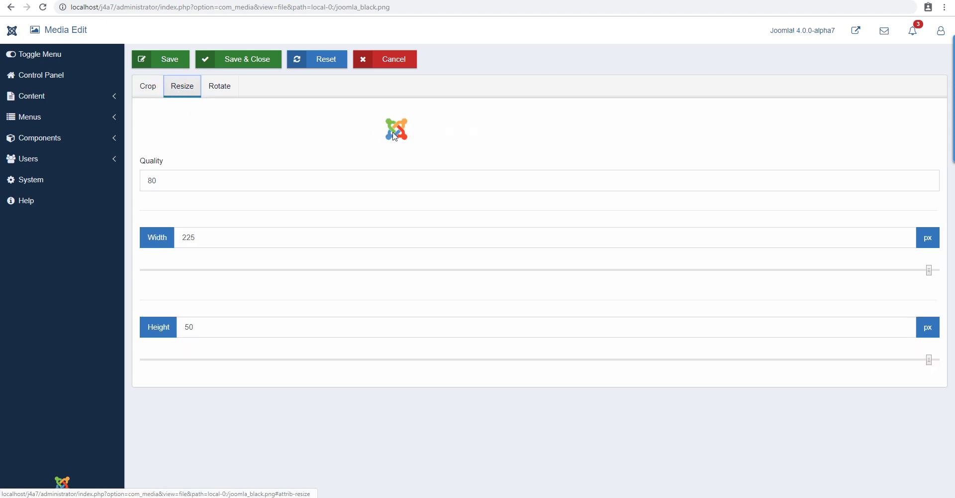
left_click_drag(311, 117, 559, 132)
left_click(217, 87)
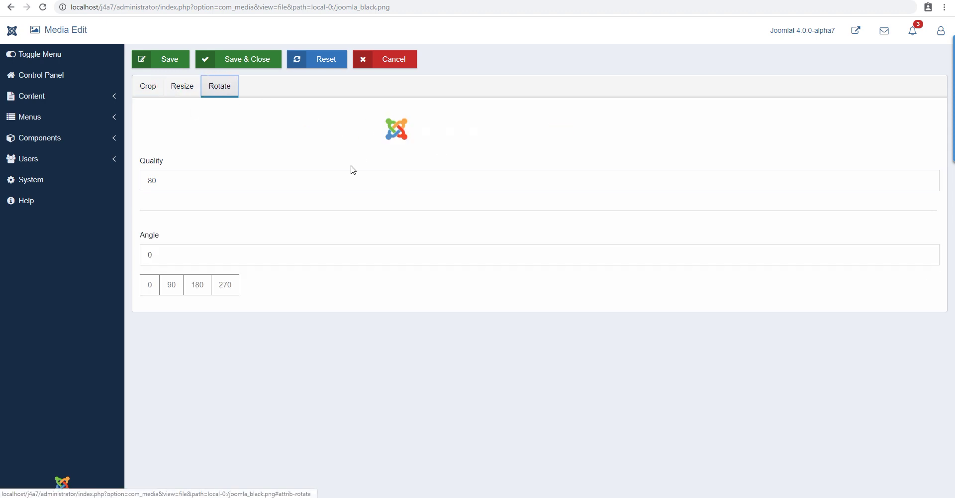
left_click(166, 287)
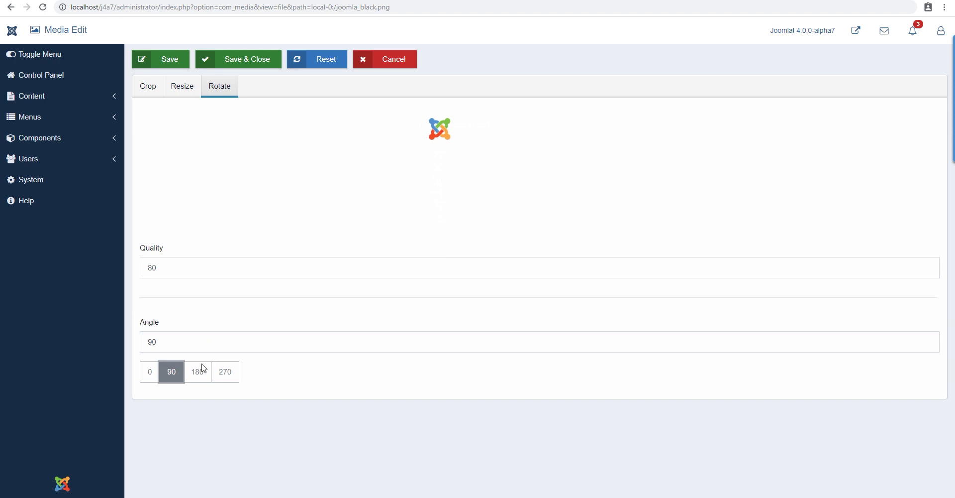
left_click(203, 367)
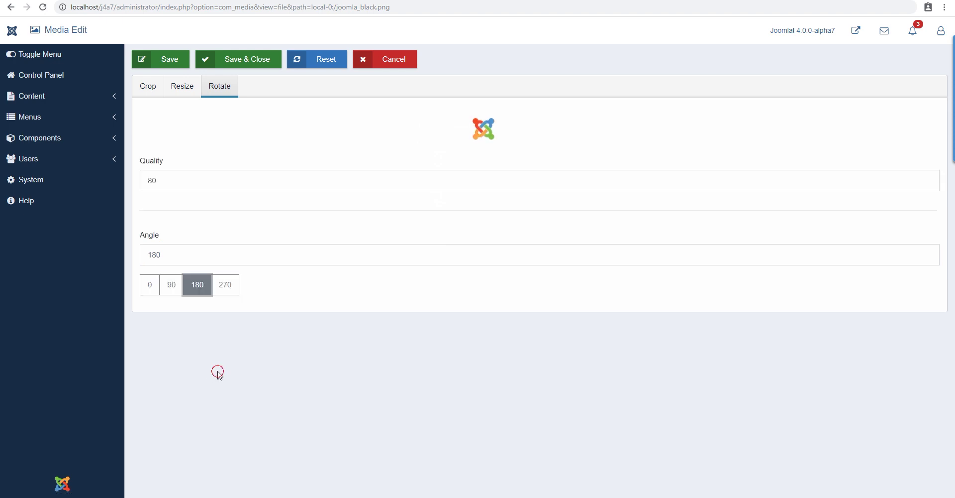
left_click(366, 62)
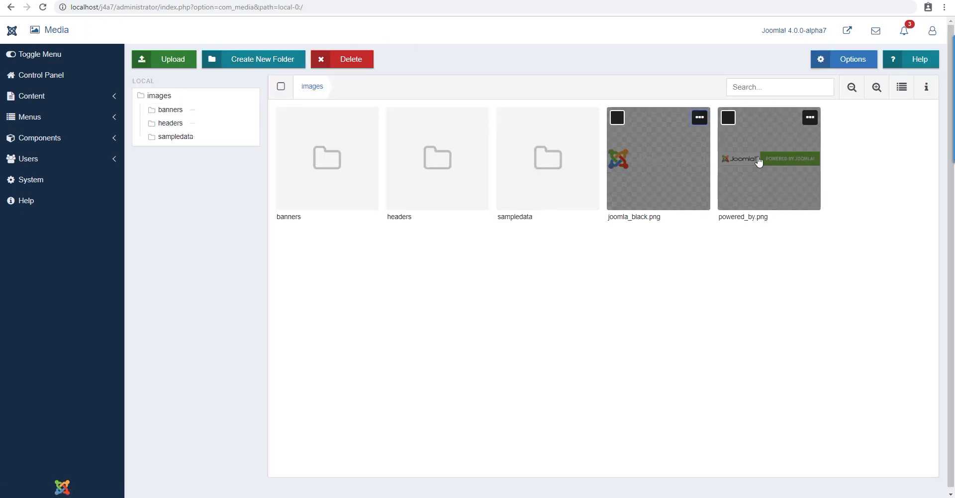
Step: Open powered_by.png in the image editor and try 90, 180 and 270 rotations, ending at 0
left_click(758, 159)
left_click(811, 117)
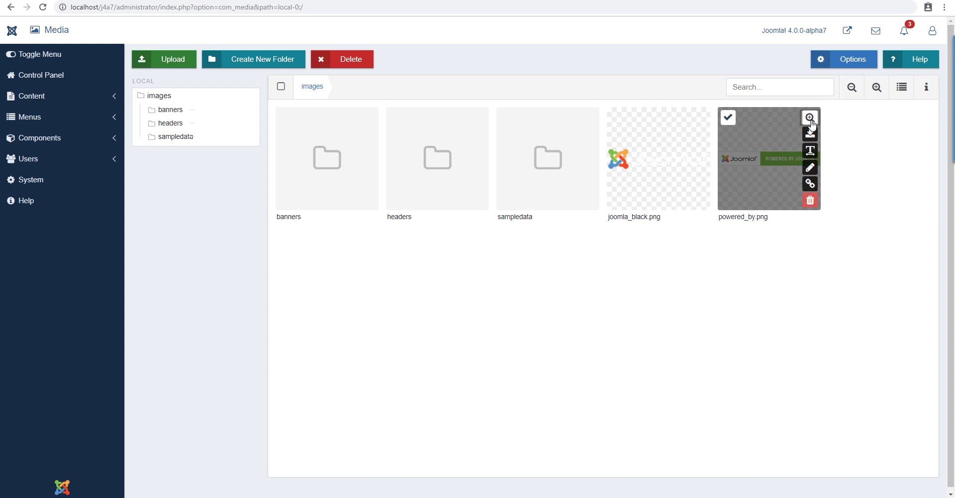
left_click(810, 170)
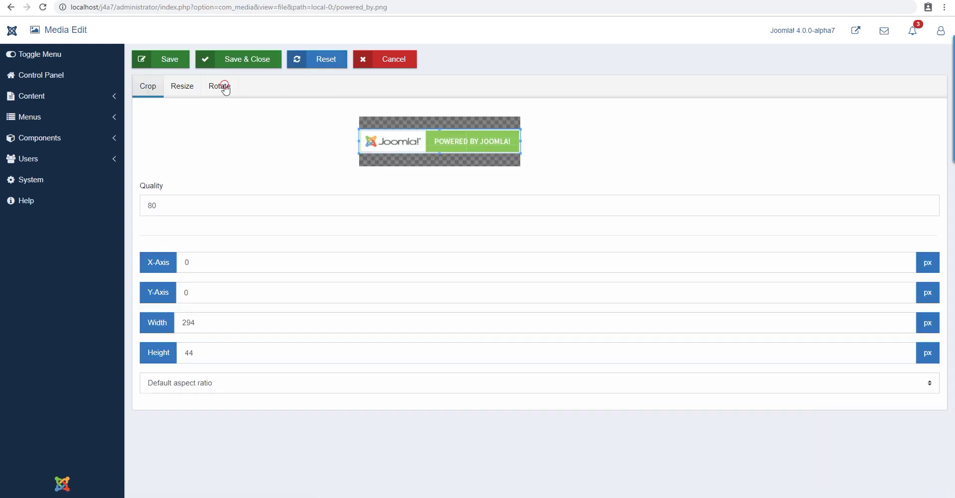
left_click(222, 85)
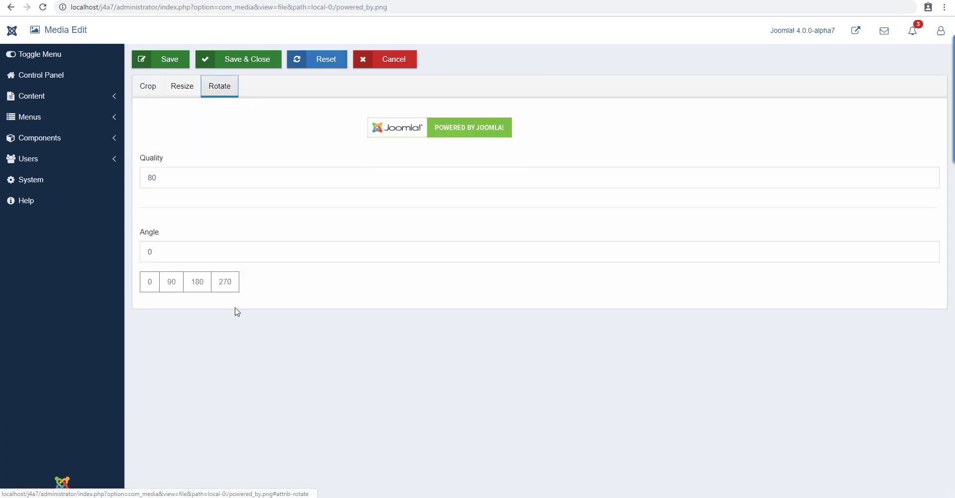
left_click(168, 285)
left_click(197, 402)
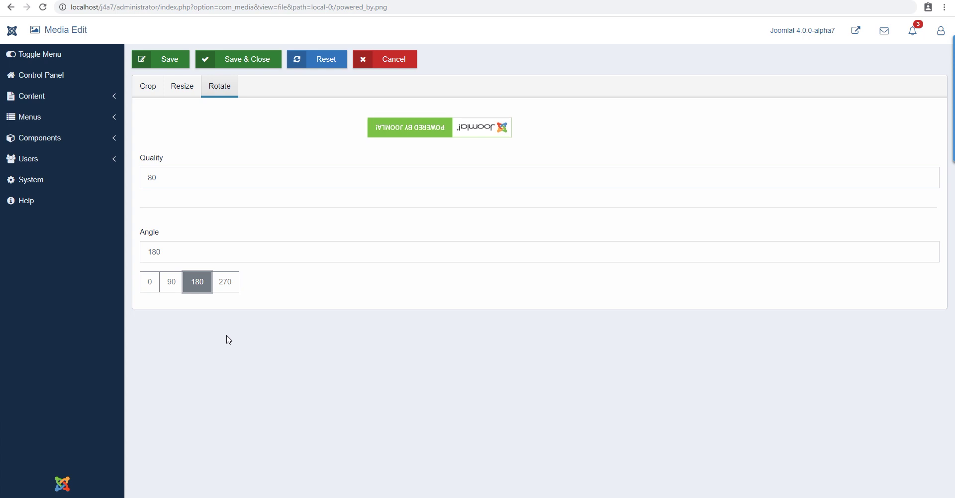
left_click(231, 281)
left_click(171, 403)
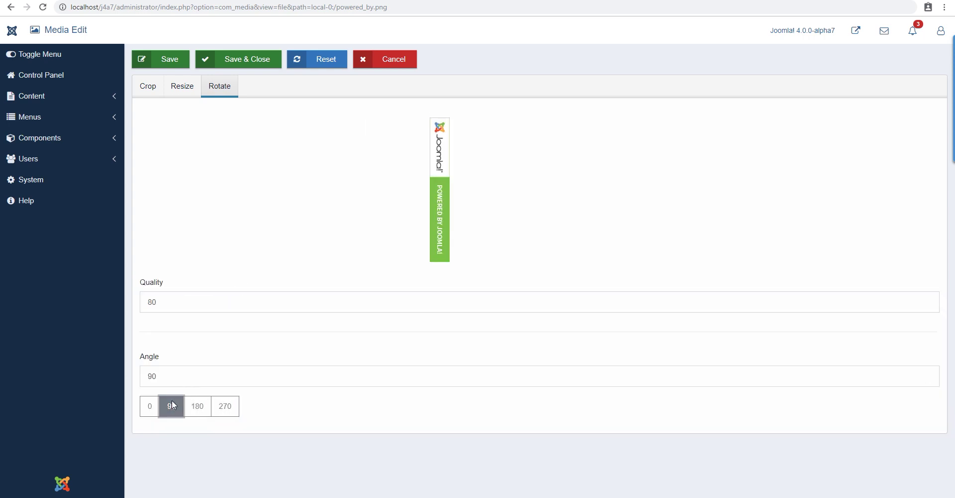
left_click(151, 406)
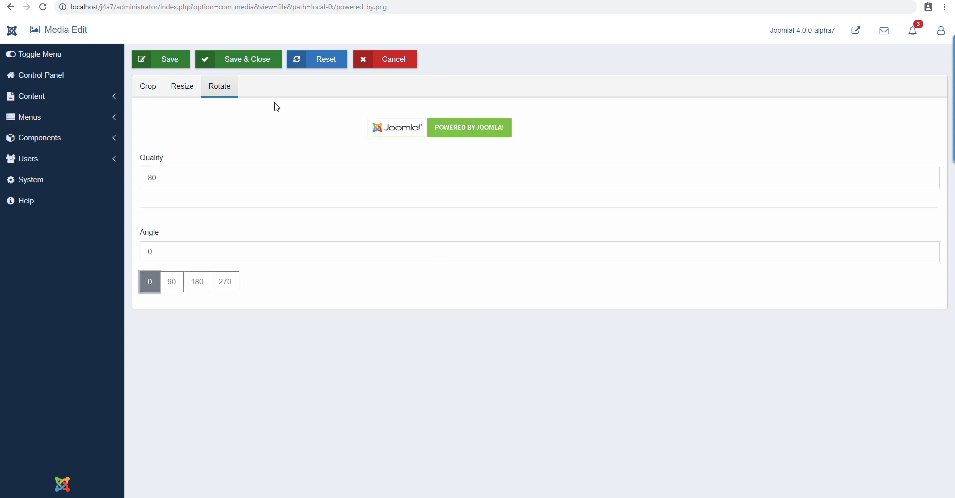
Step: Try different Width and Height slider values, leaving the image at 294 × 44 pixels
left_click(182, 86)
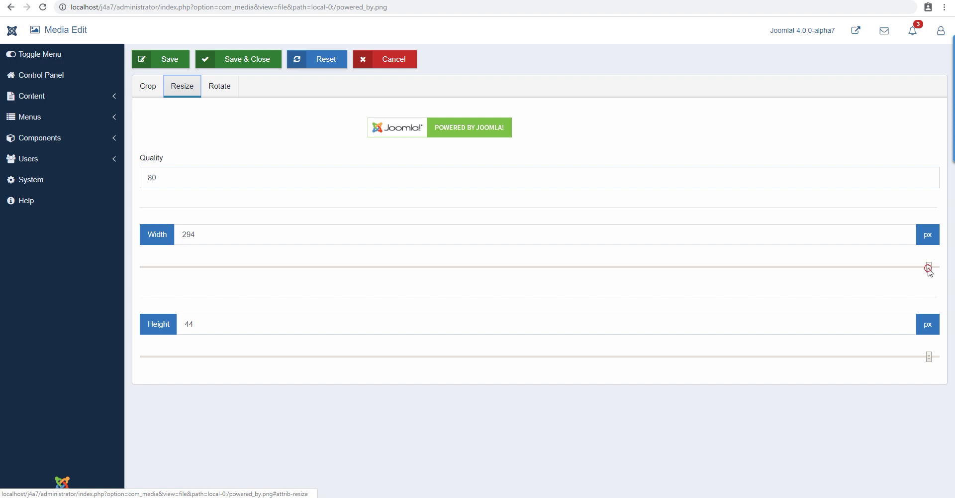
left_click_drag(929, 272, 891, 255)
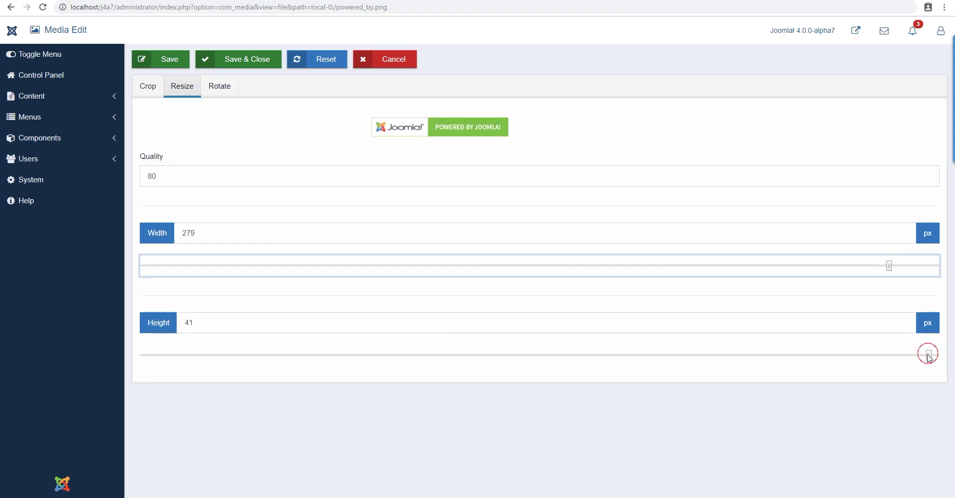
mouse_move(929, 356)
left_mouse_down()
mouse_move(478, 361)
mouse_move(919, 359)
mouse_move(911, 362)
left_mouse_up()
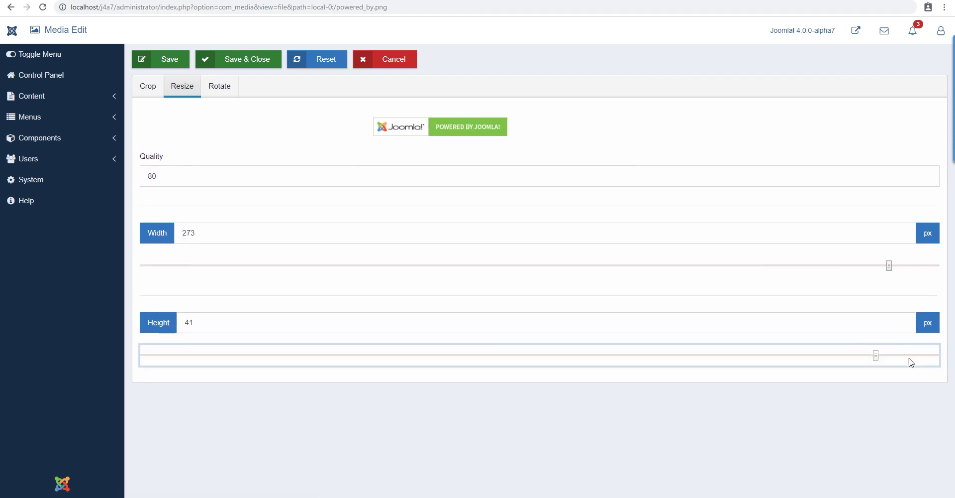
left_click(928, 364)
left_click_drag(734, 357, 954, 349)
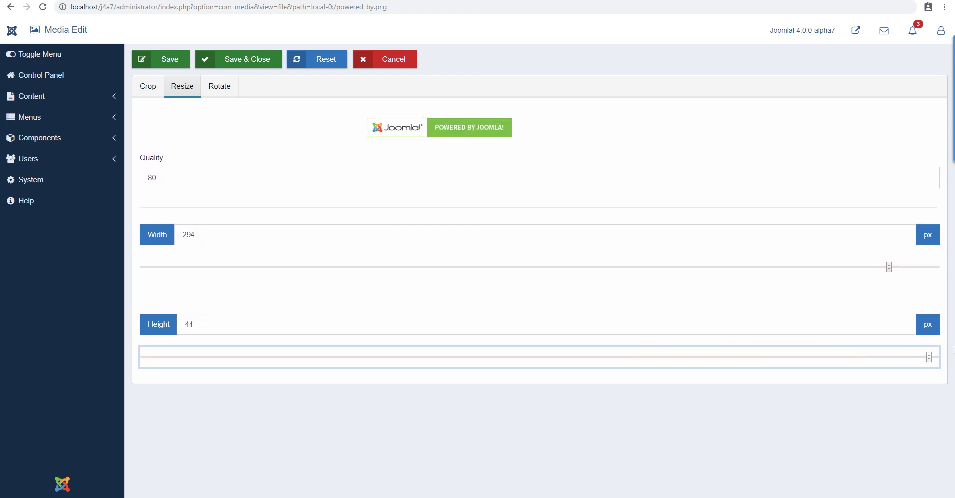
Step: Crop powered_by.png to the 124 × 44 Joomla logo with aspect ratio None, then save
left_click(147, 86)
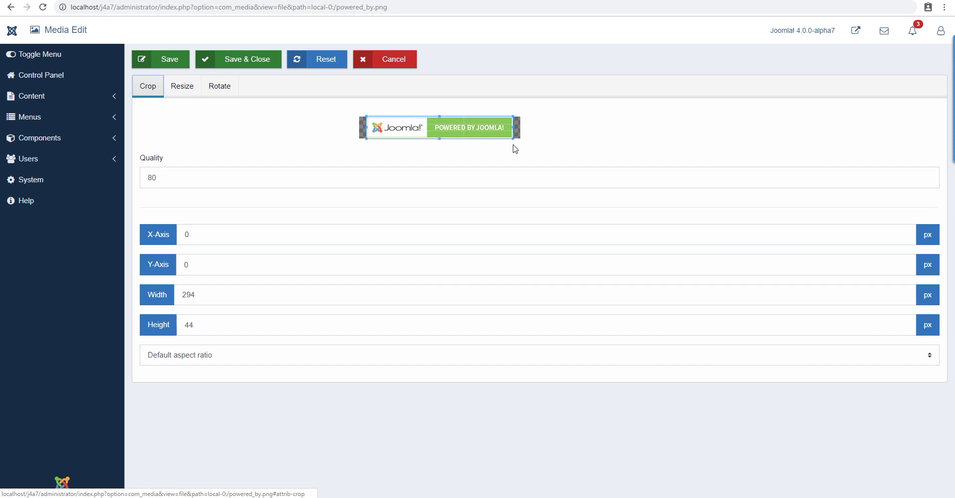
left_click_drag(513, 138, 429, 144)
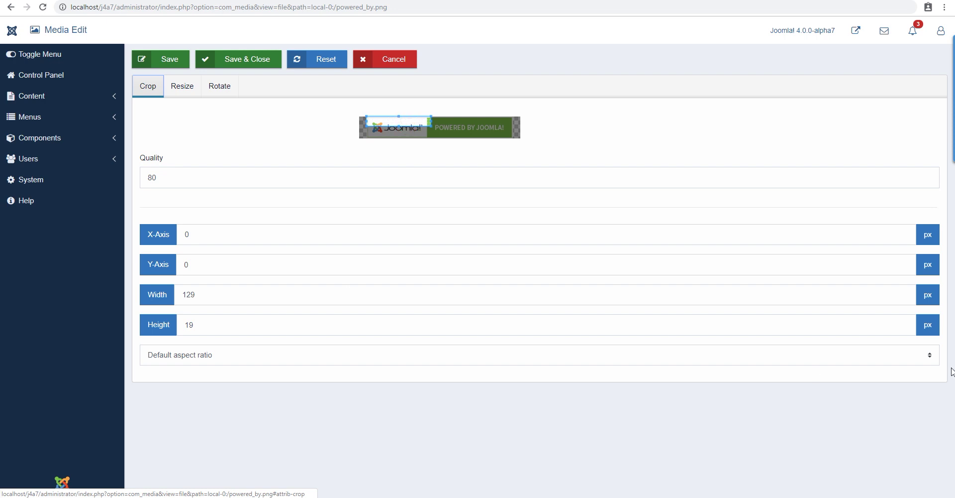
left_click(876, 354)
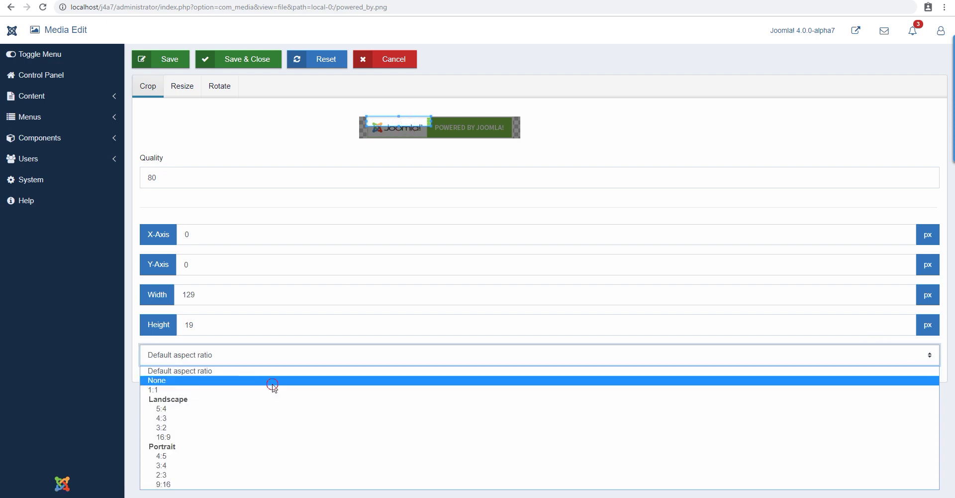
left_click(274, 380)
left_click_drag(513, 127, 428, 131)
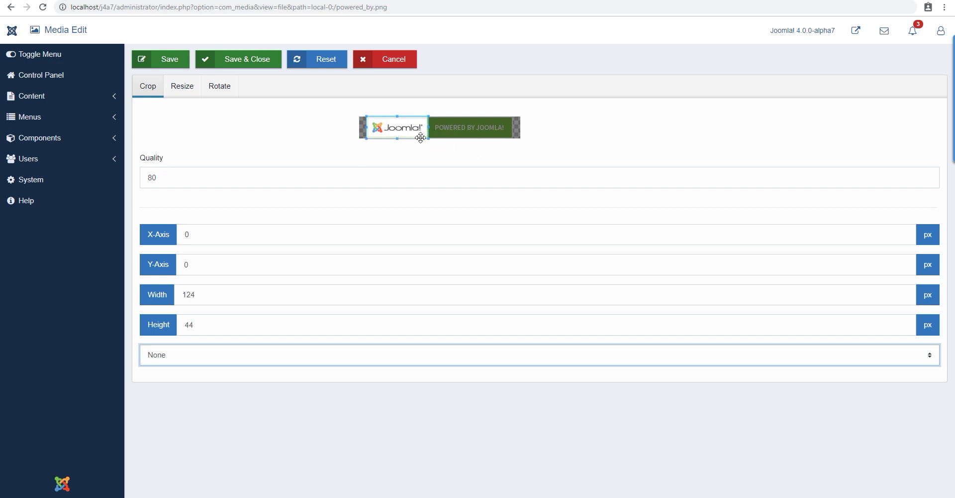
left_click(230, 60)
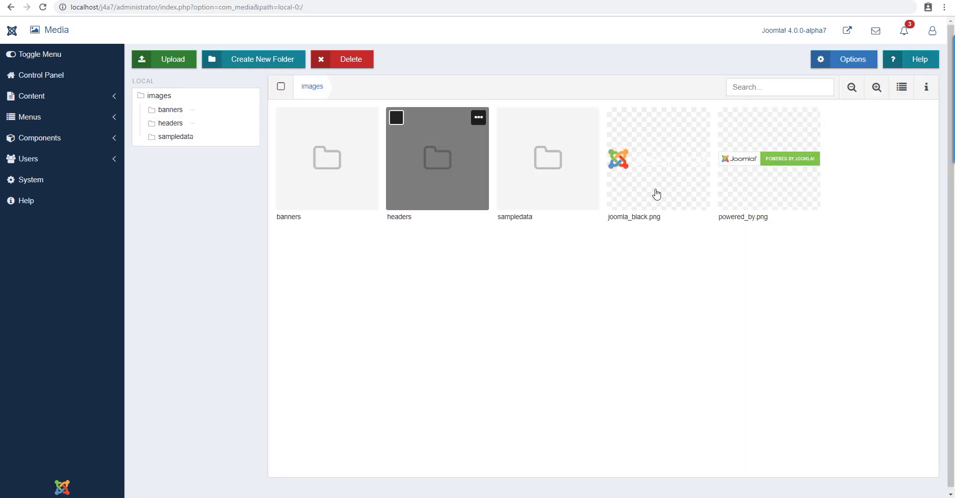
Step: Reopen powered_by.png in the editor, cancel without changes, then open the Main Menu's items
left_click(767, 166)
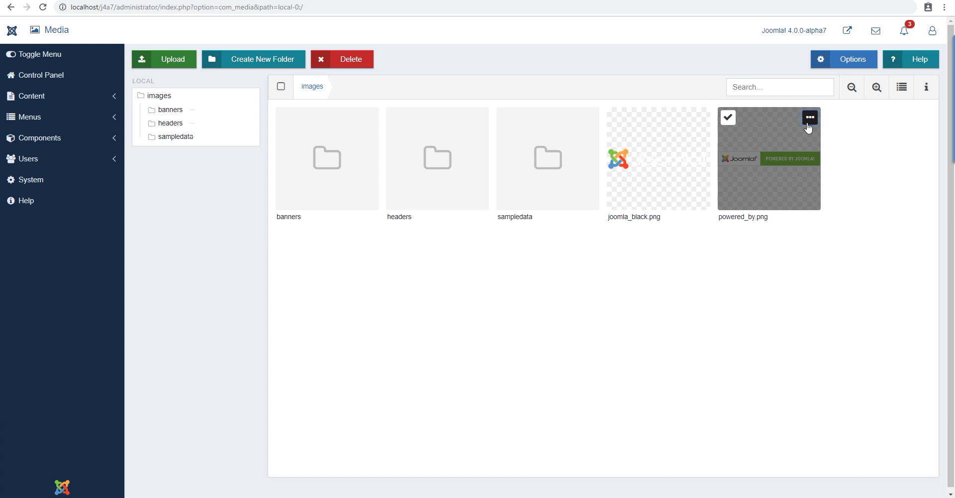
left_click(43, 7)
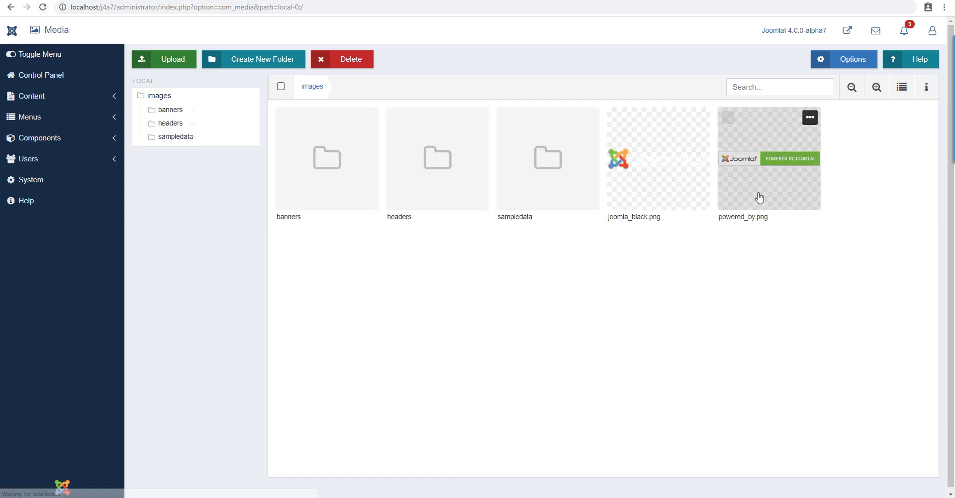
left_click(811, 117)
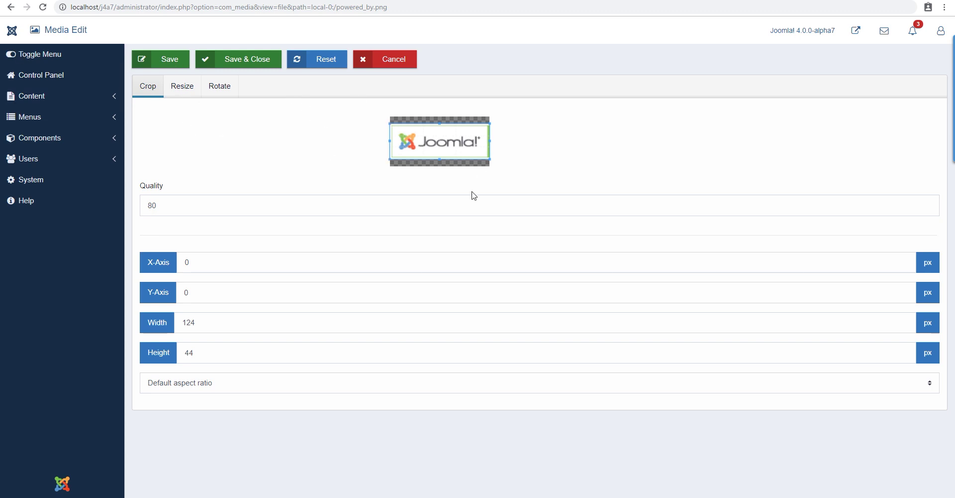
left_click(400, 66)
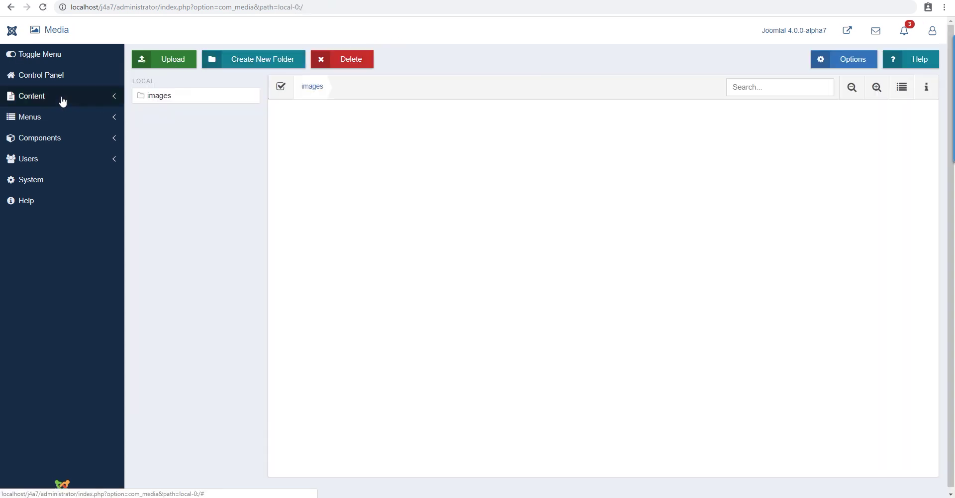
left_click(39, 124)
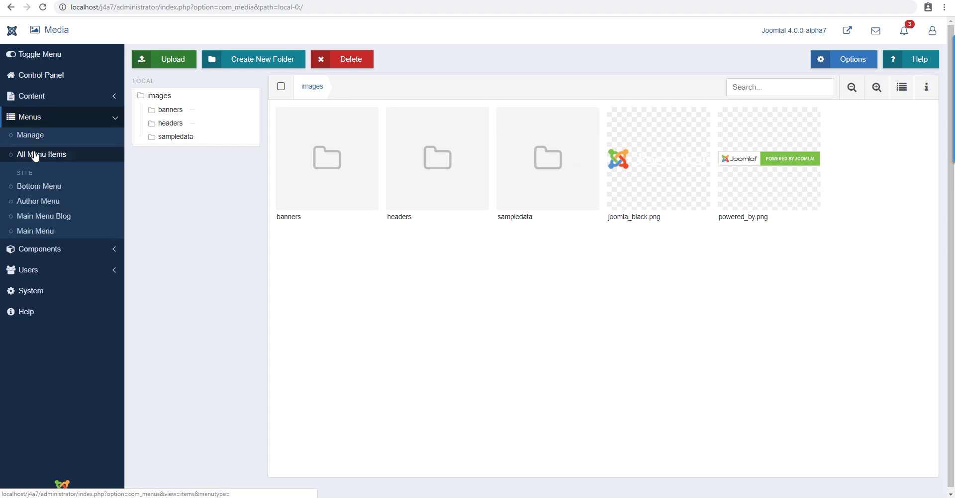
left_click(36, 228)
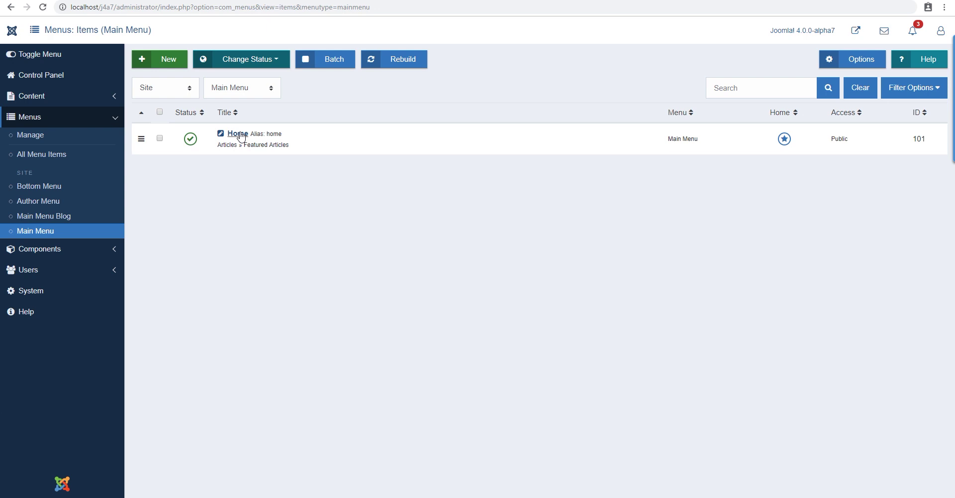
left_click(271, 61)
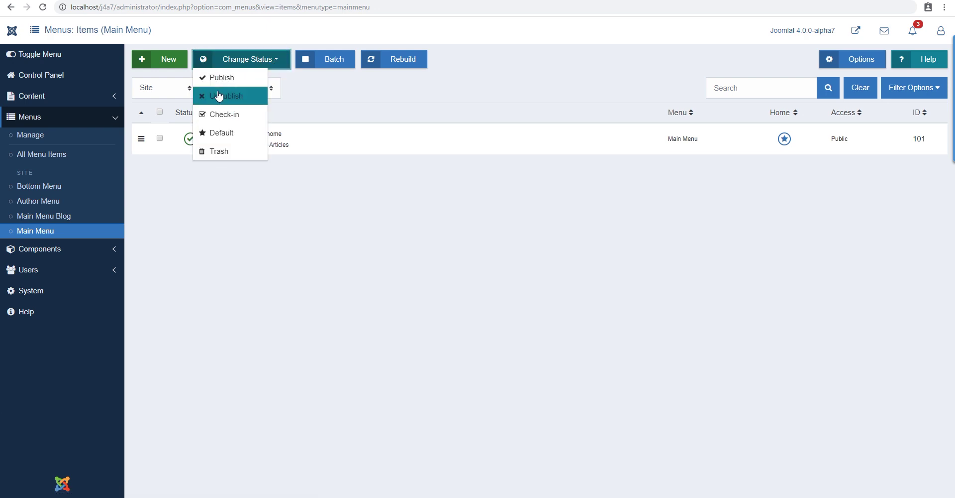
left_click(225, 116)
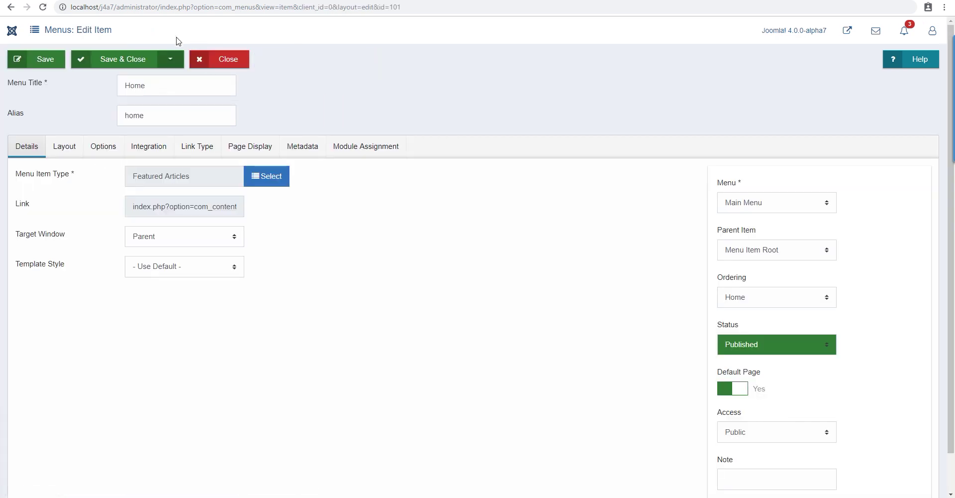
left_click(170, 59)
left_click(64, 148)
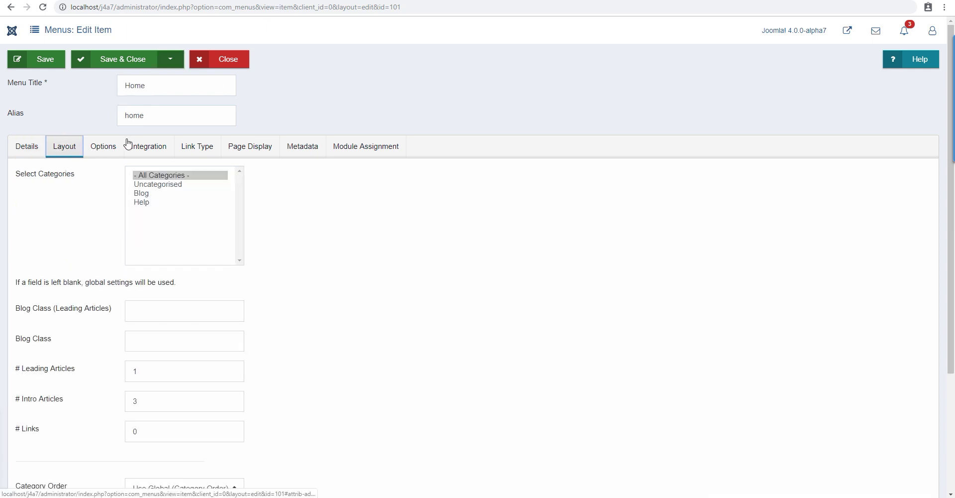
left_click(112, 145)
left_click(145, 144)
left_click(194, 149)
left_click(249, 153)
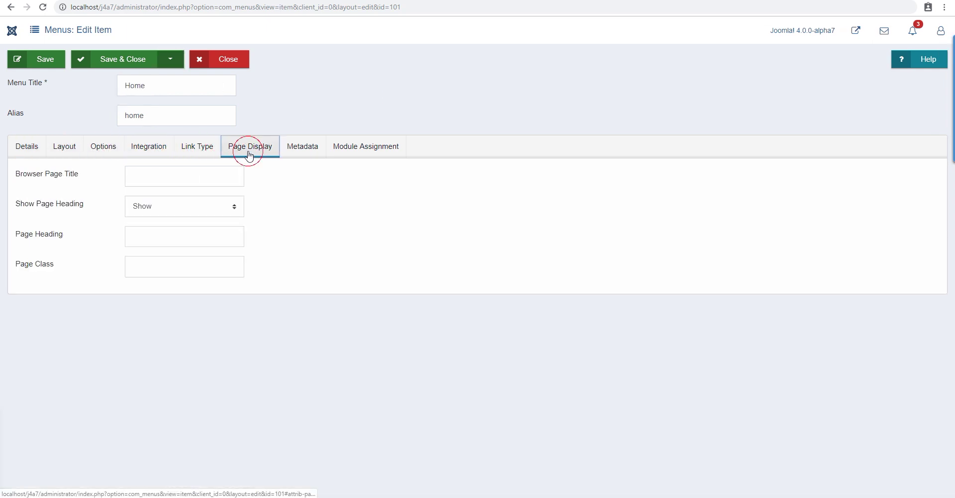
left_click(299, 148)
left_click(366, 146)
left_click(197, 148)
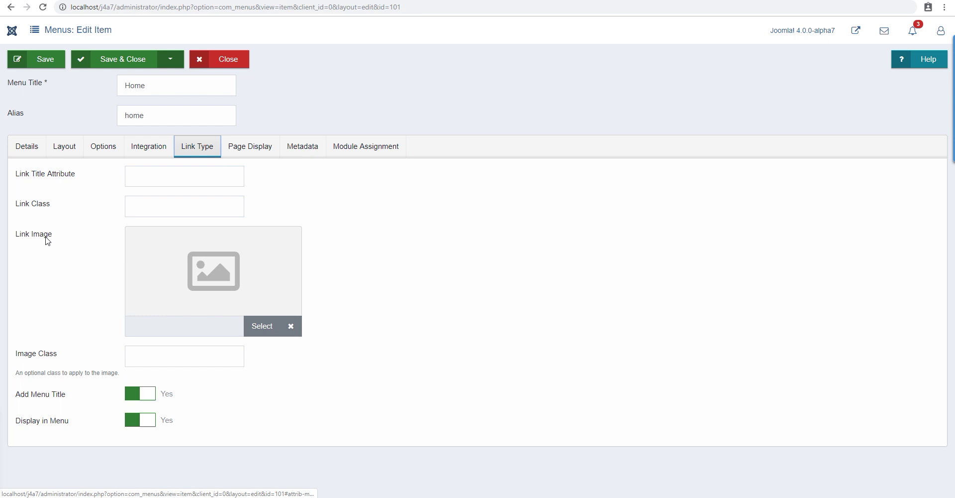
left_click(216, 64)
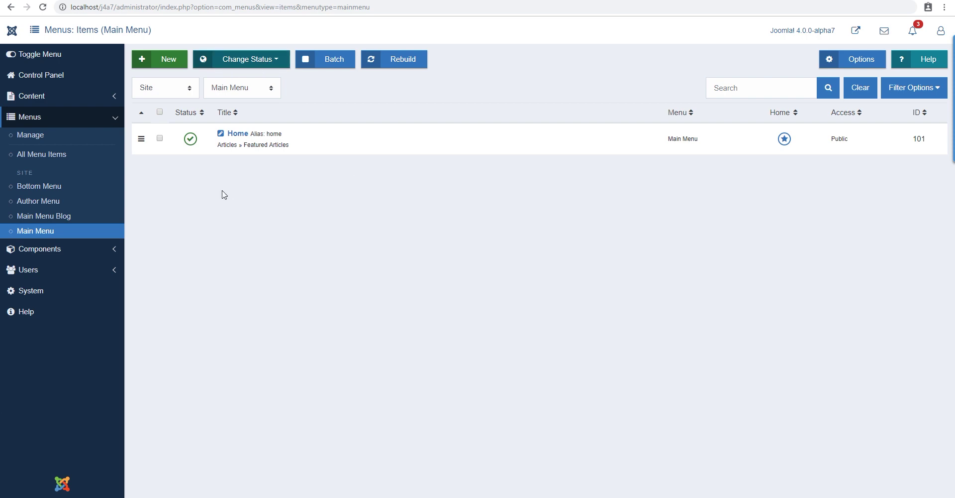
Step: Expand Components, Users, Content and Menus in the sidebar, then open the System Panel
left_click(36, 249)
left_click(45, 114)
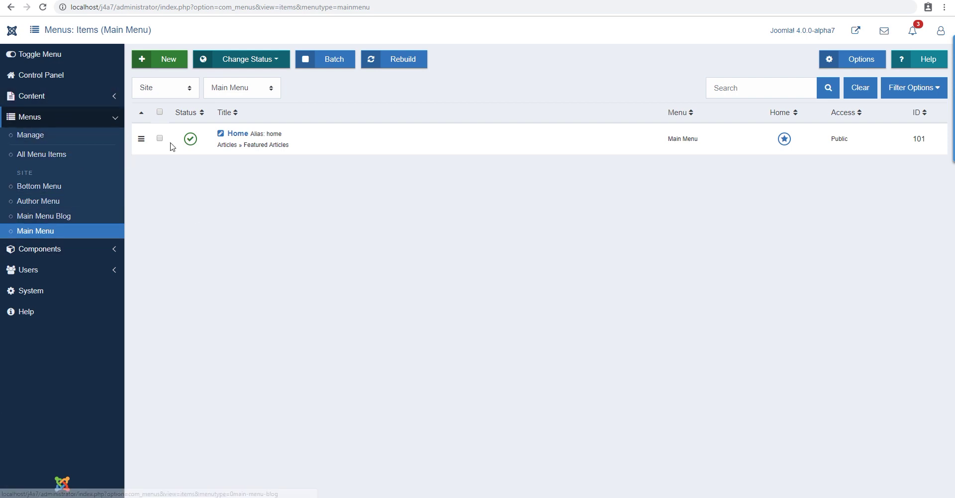
left_click(72, 249)
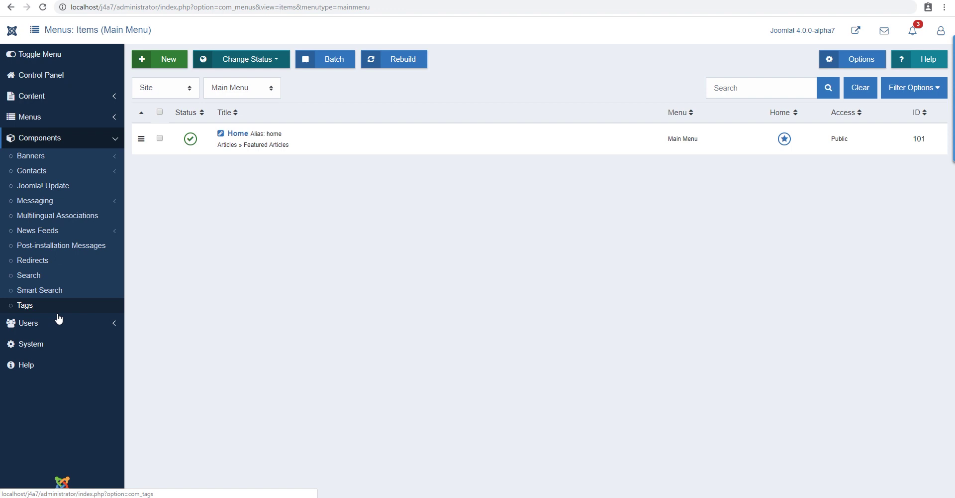
left_click(55, 323)
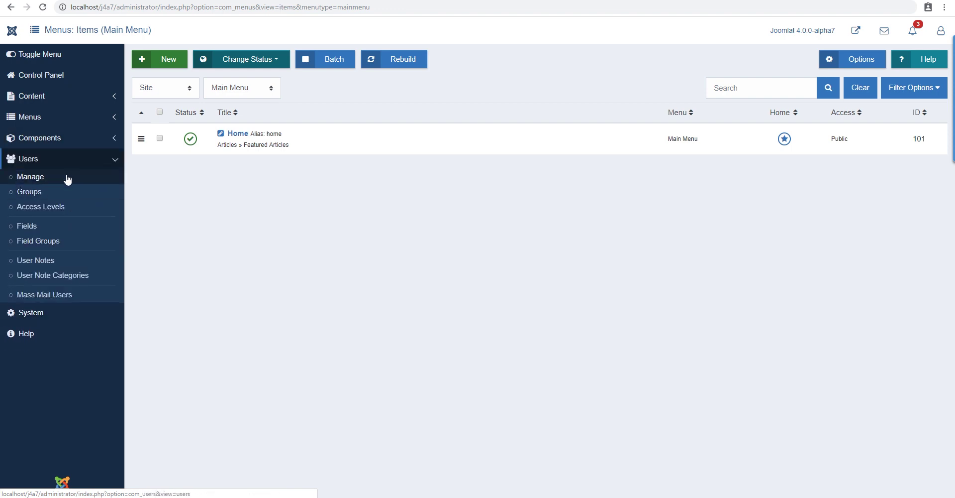
left_click(48, 98)
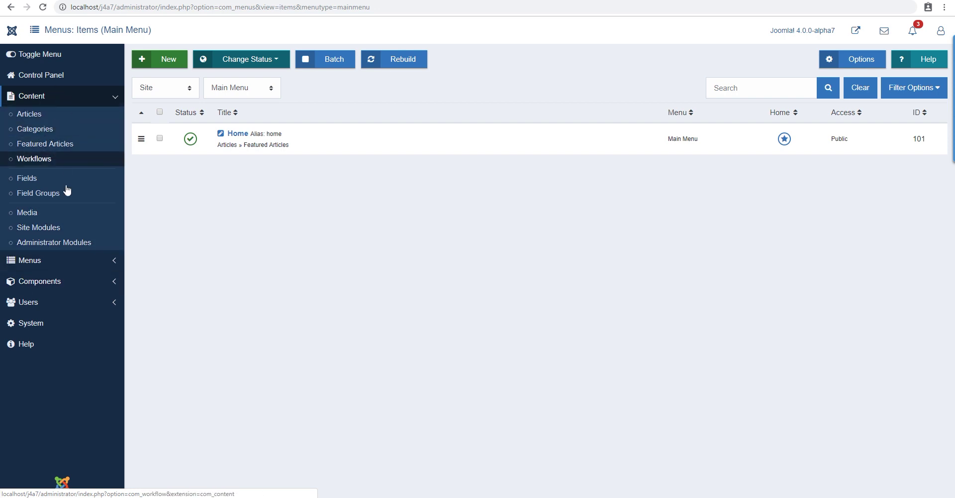
left_click(40, 262)
left_click(50, 253)
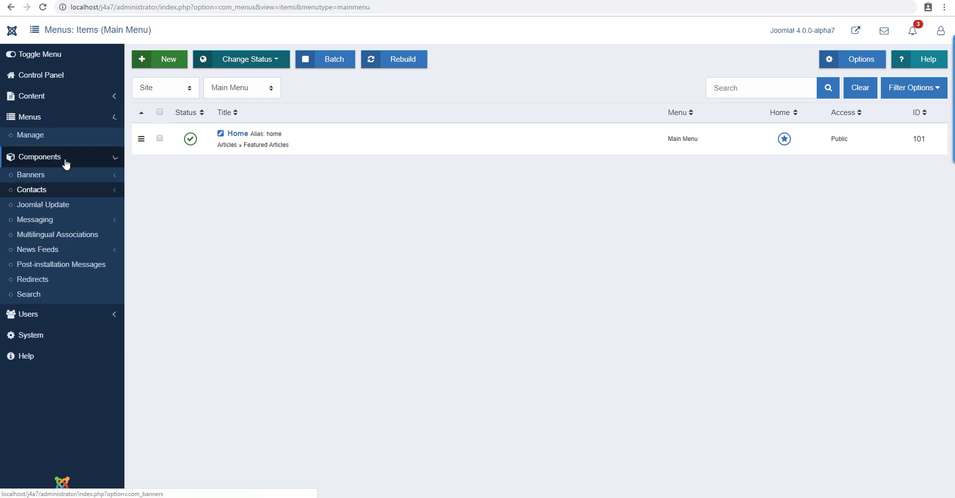
left_click(43, 322)
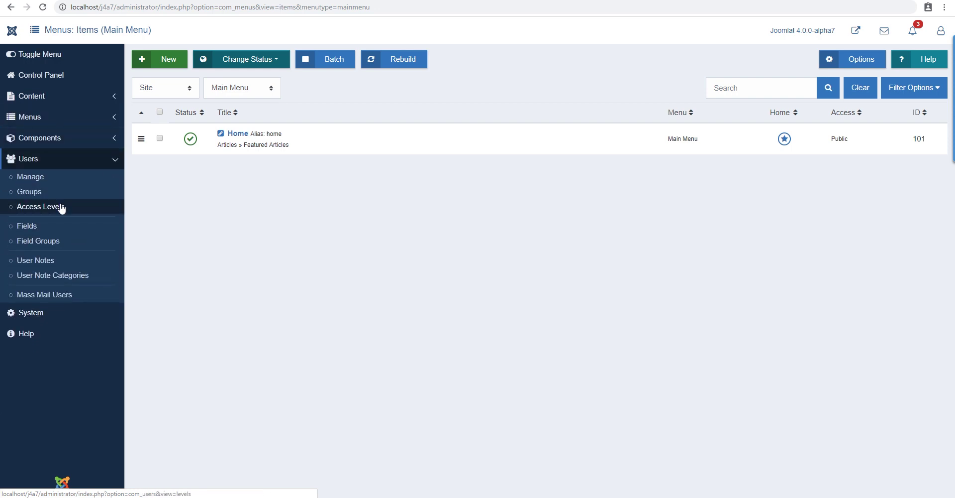
left_click(56, 141)
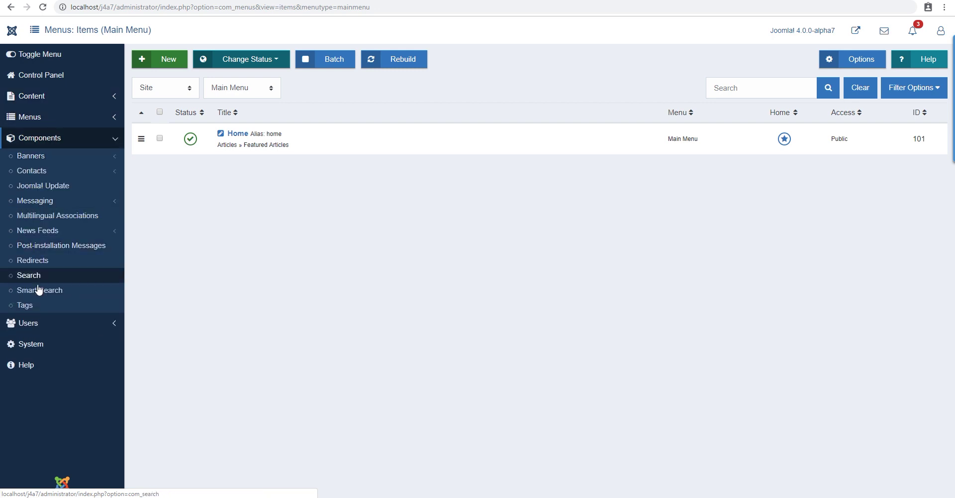
left_click(33, 119)
left_click(64, 94)
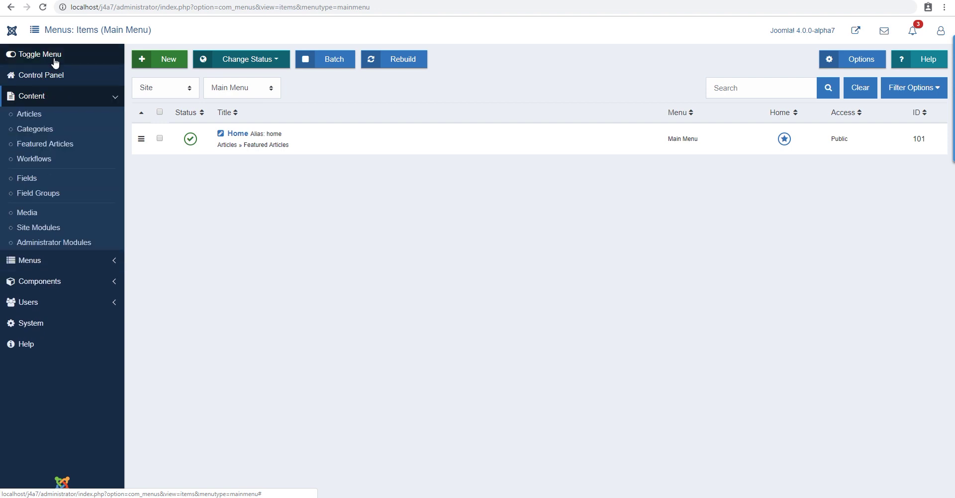
left_click(33, 321)
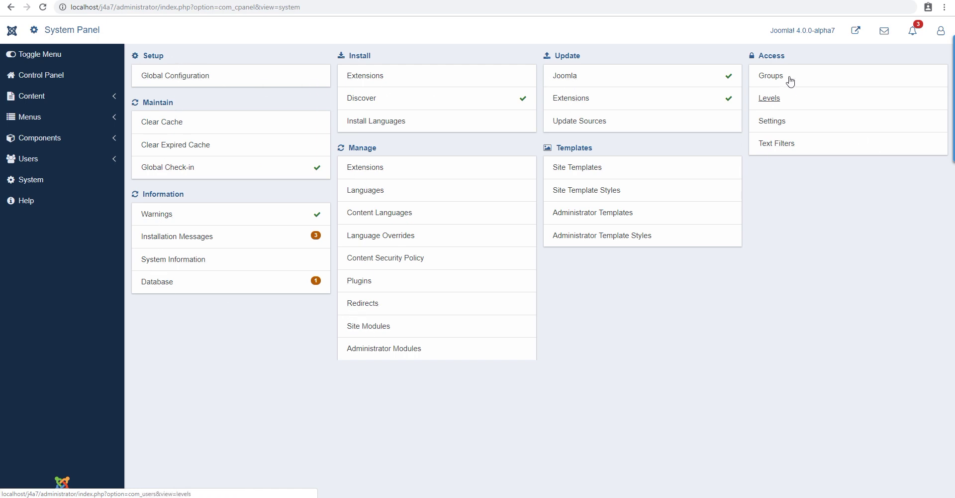
Step: Open Site Modules, check the Status filter options, and open Similar Items for editing
left_click(370, 328)
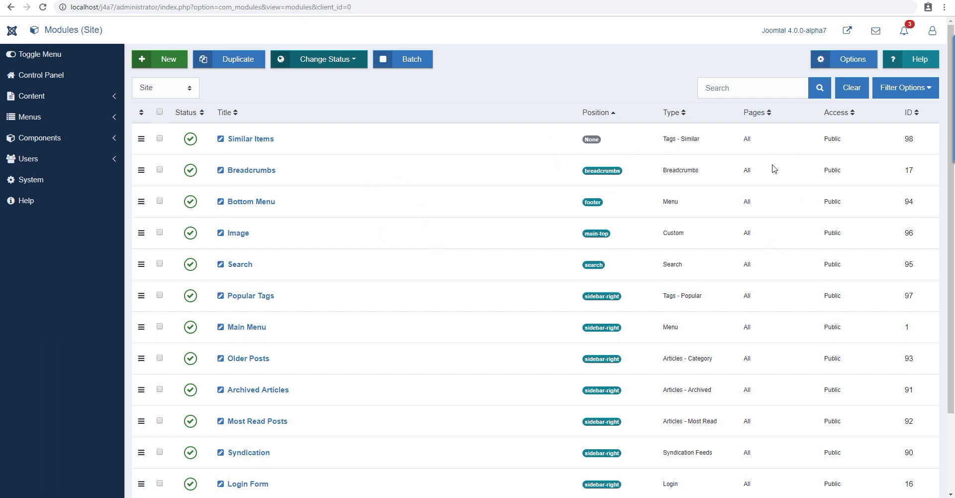
left_click(900, 91)
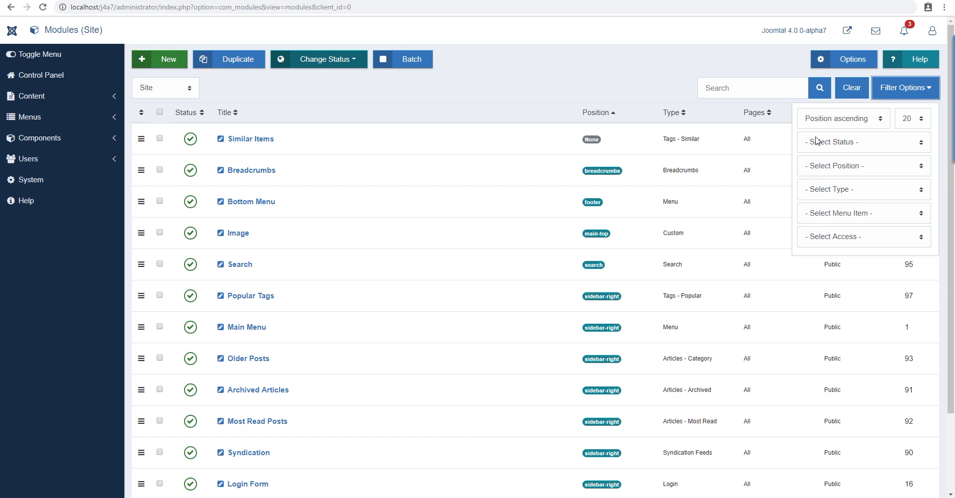
left_click(842, 149)
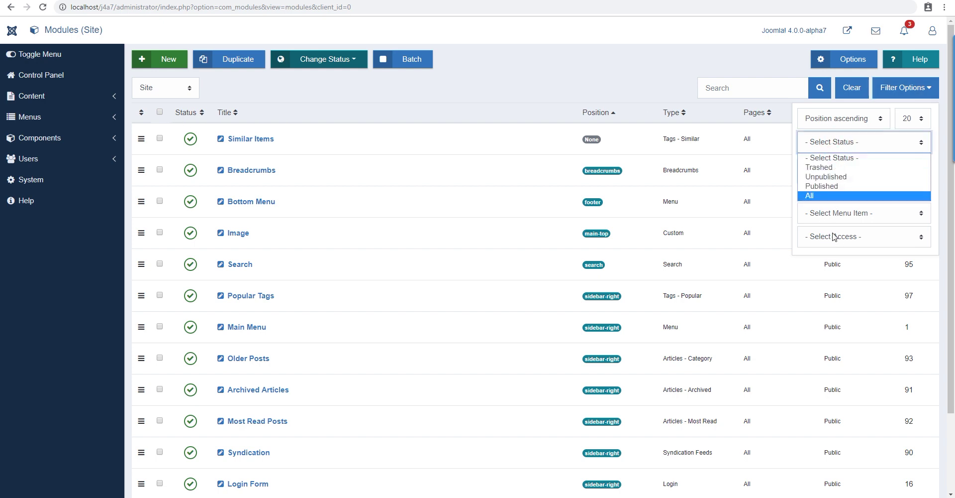
left_click(867, 261)
left_click(866, 260)
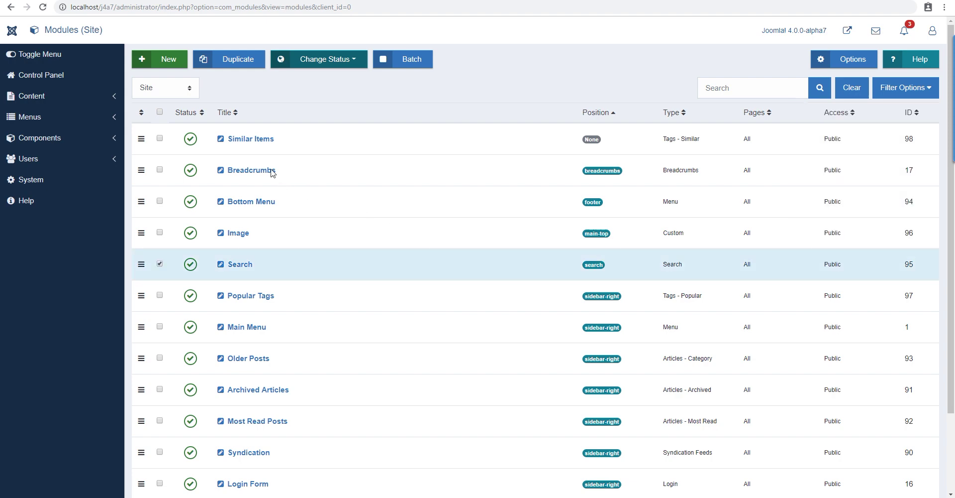
left_click(243, 143)
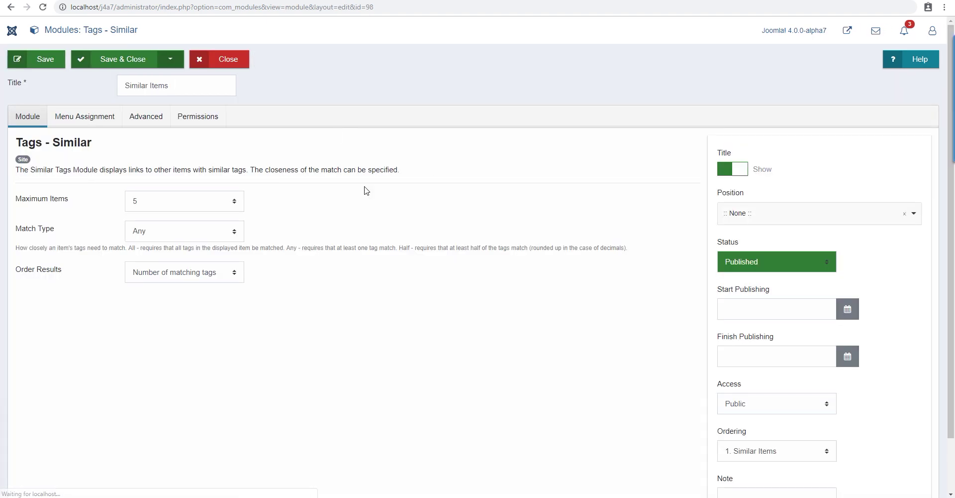
Step: Browse the Permissions and Advanced tabs, reviewing the Layout and Module Style choices
left_click(81, 122)
left_click(144, 119)
left_click(199, 120)
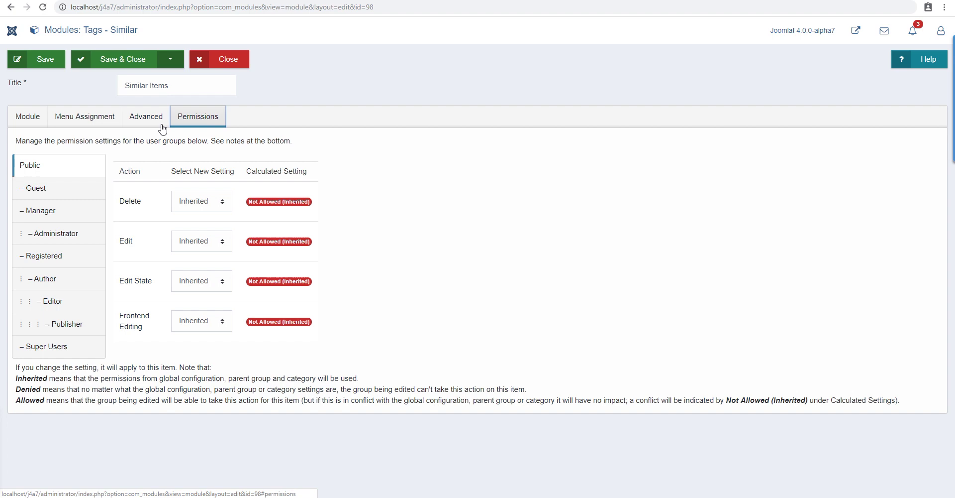
left_click(163, 121)
left_click(195, 122)
left_click(141, 120)
left_click(198, 115)
left_click(156, 121)
left_click(157, 150)
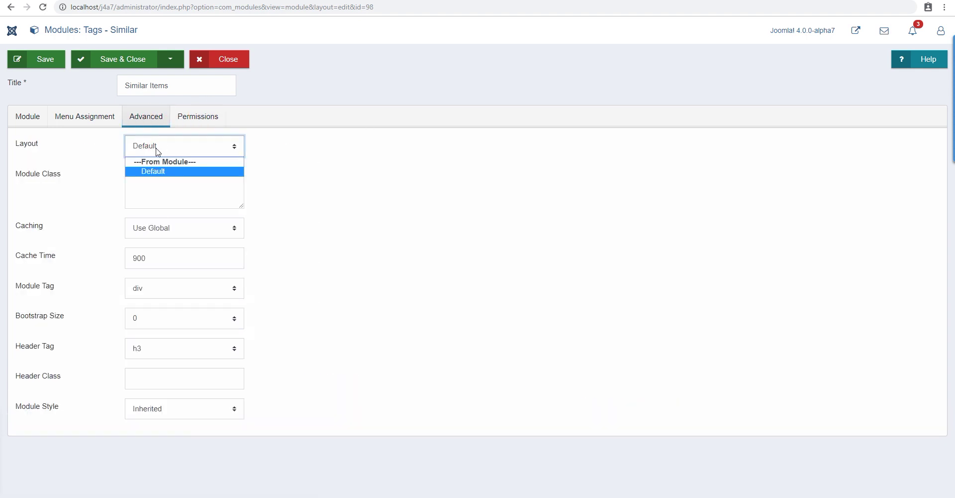
left_click(186, 404)
double_click(230, 409)
left_click(231, 408)
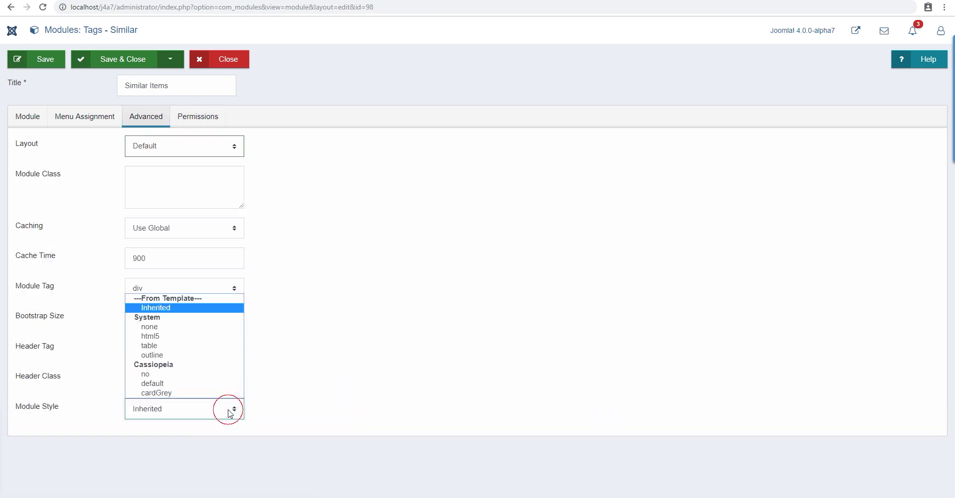
left_click(293, 409)
Step: Try each Module Assignment option, settling on 'Only on the pages selected'
left_click(84, 117)
left_click(139, 146)
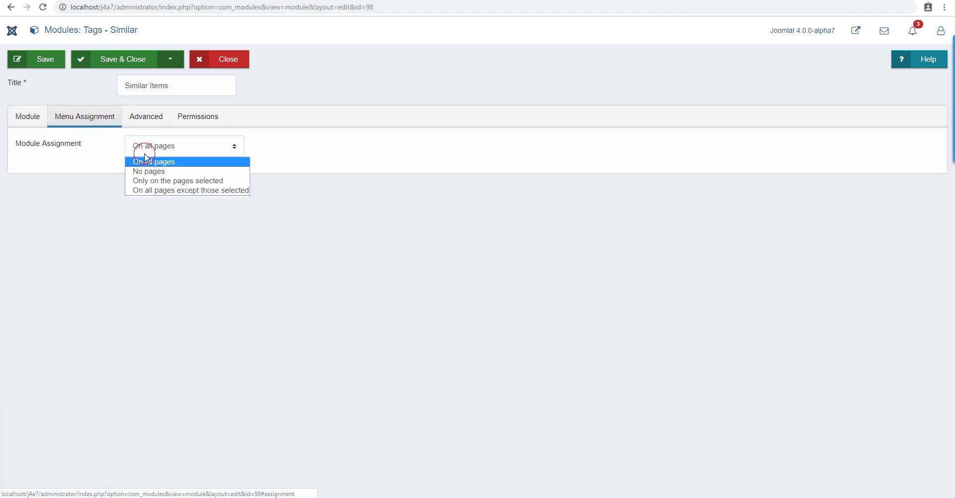
left_click(176, 181)
left_click(203, 146)
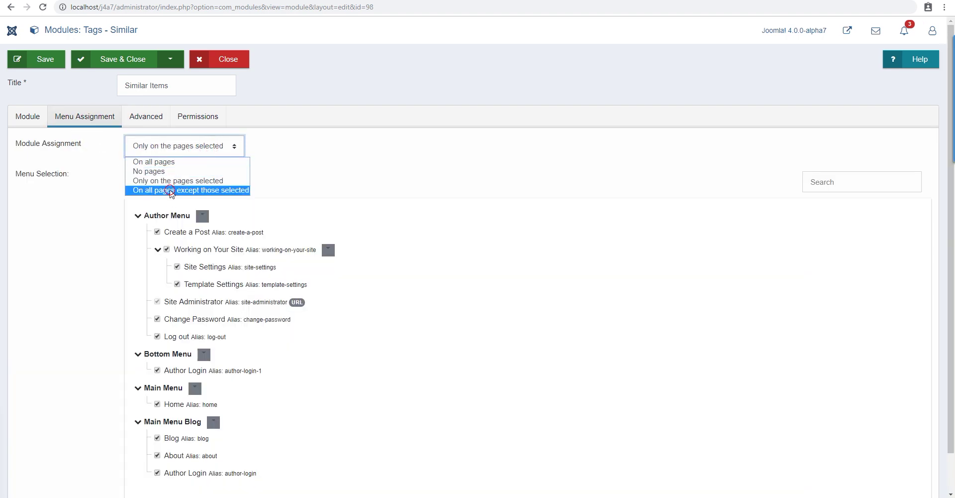
left_click(172, 190)
left_click(172, 146)
left_click(158, 171)
left_click(166, 146)
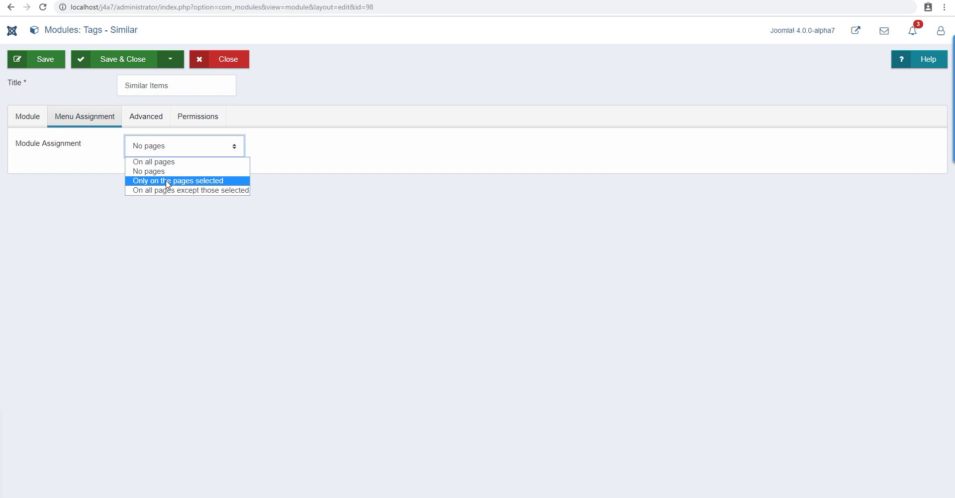
left_click(164, 180)
Step: Untick then re-tick Create a Post, Working on Your Site, Site Settings and Template Settings
left_click(157, 231)
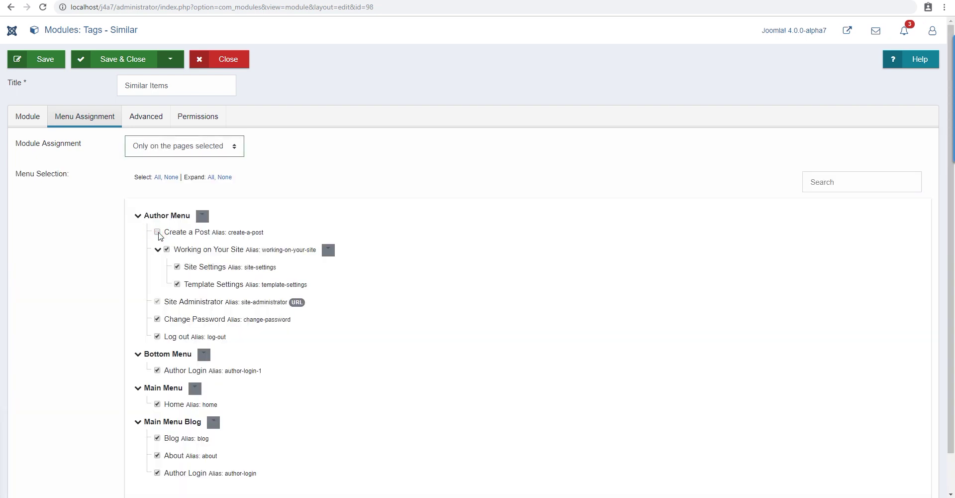
left_click(167, 249)
left_click(178, 267)
left_click(177, 284)
left_click(329, 249)
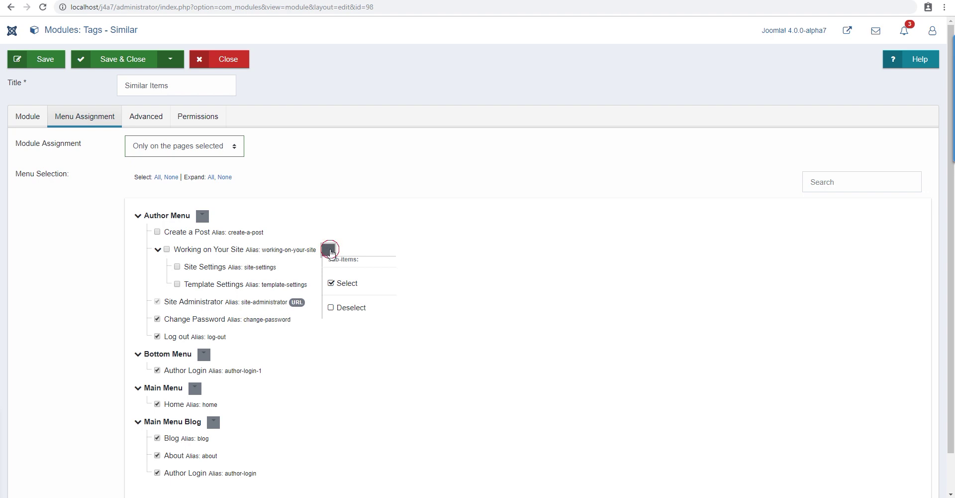
left_click(329, 249)
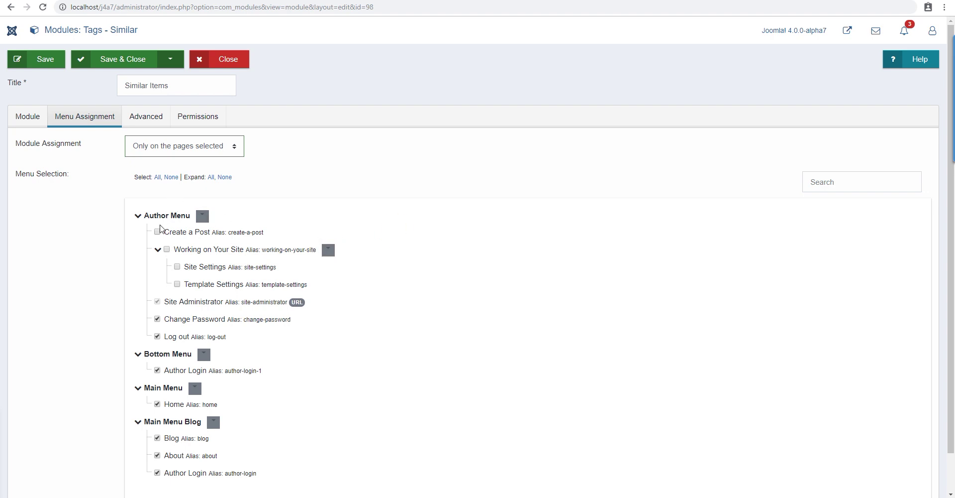
left_click(157, 232)
left_click(167, 249)
left_click(177, 267)
left_click(177, 284)
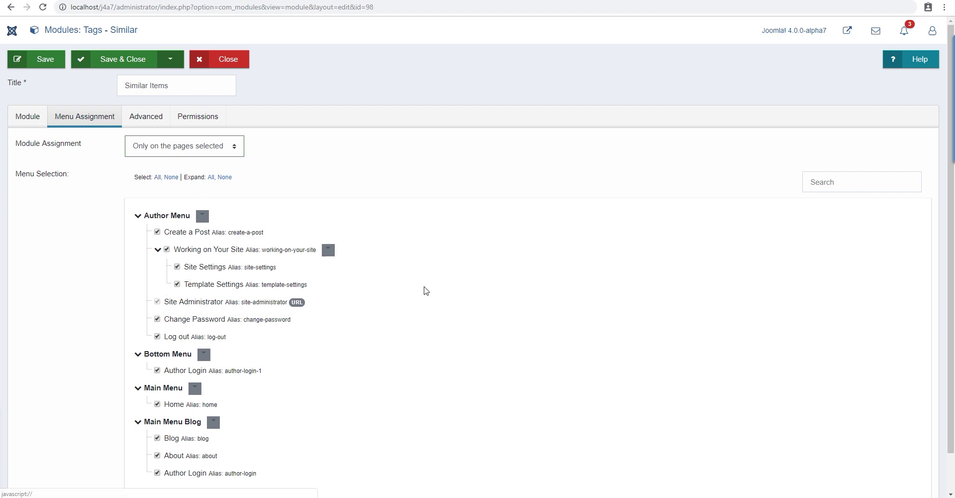
Step: Glance at the Module tab, return to Menu Assignment, and close the editor without saving
scroll(423, 291, "down", 2)
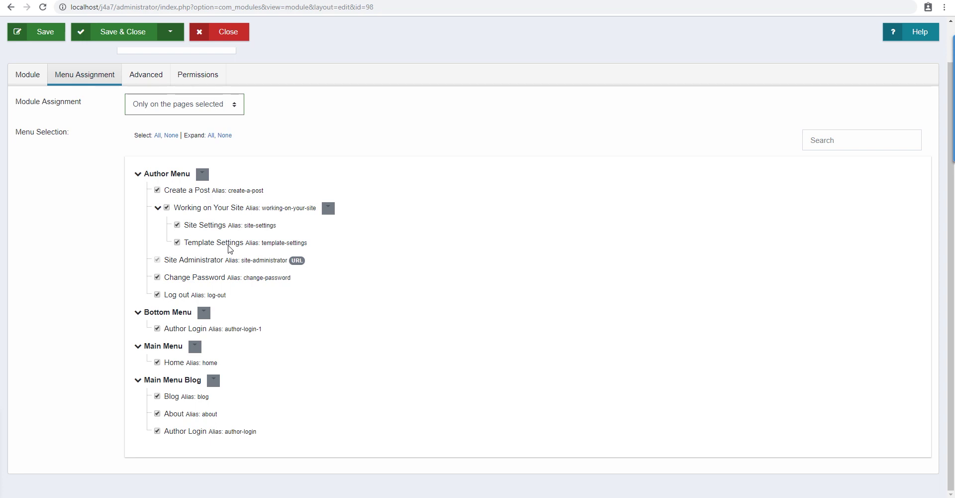
left_click(38, 85)
left_click(87, 75)
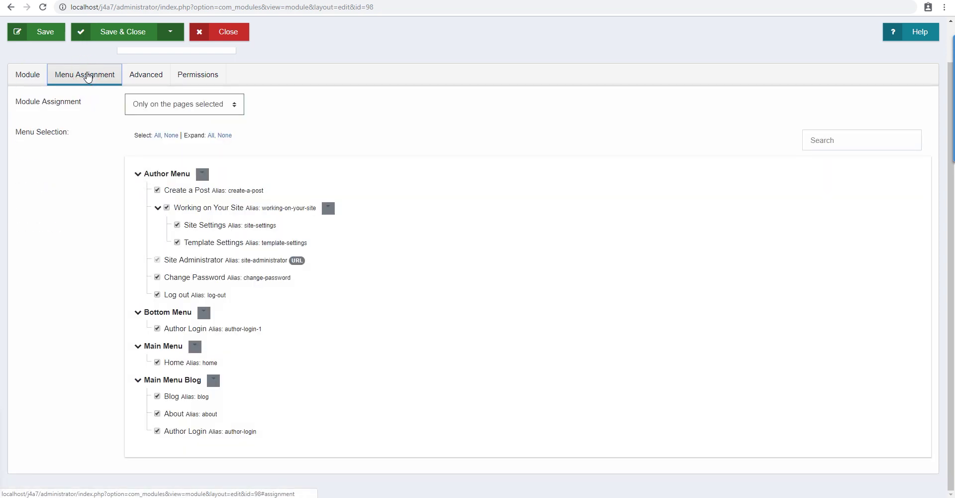
scroll(237, 146, "up", 2)
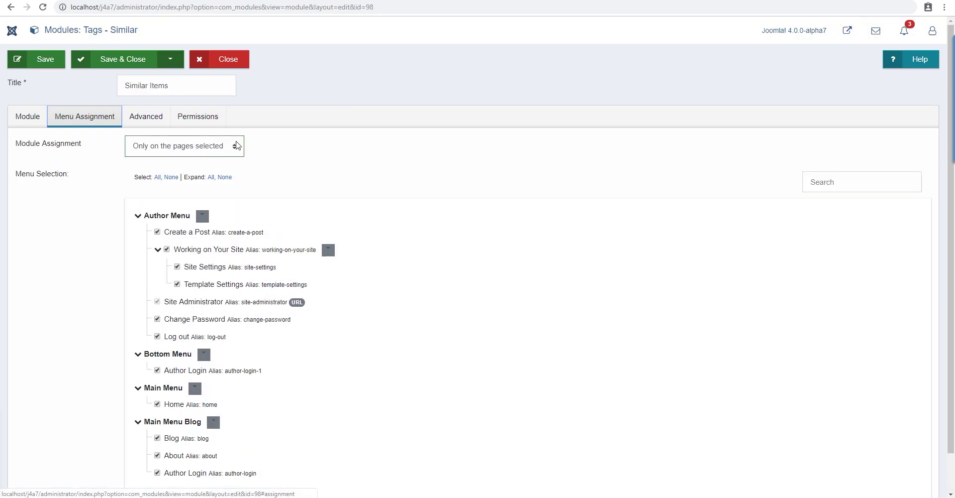
left_click(222, 62)
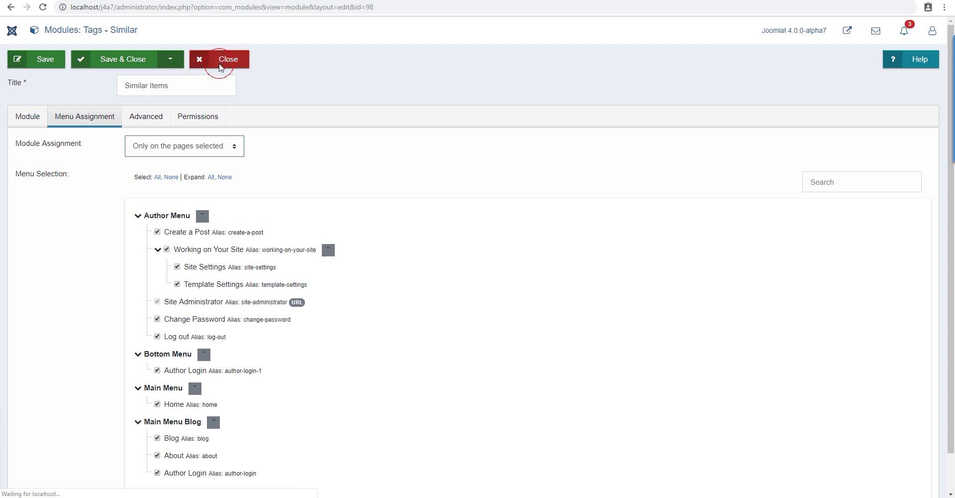
Step: Close the module editor without saving and open Components > Contacts > Contacts
left_click(220, 68)
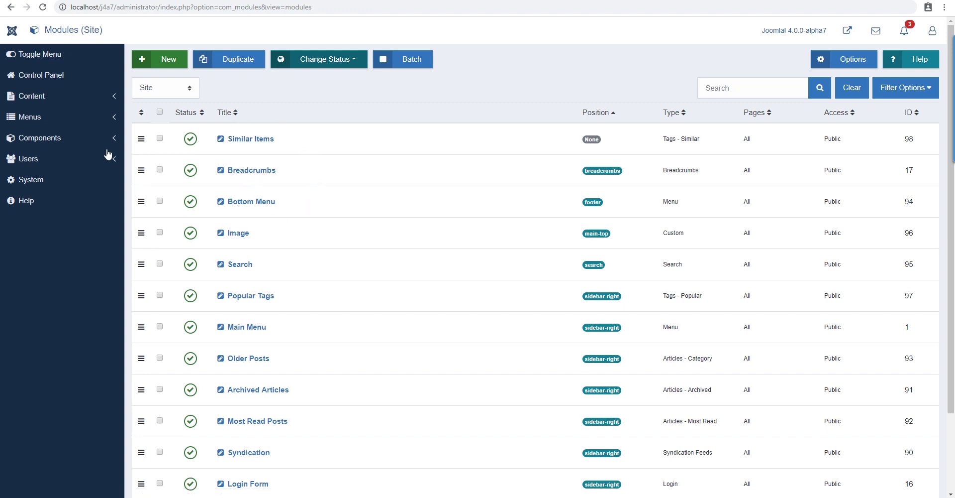
left_click(58, 98)
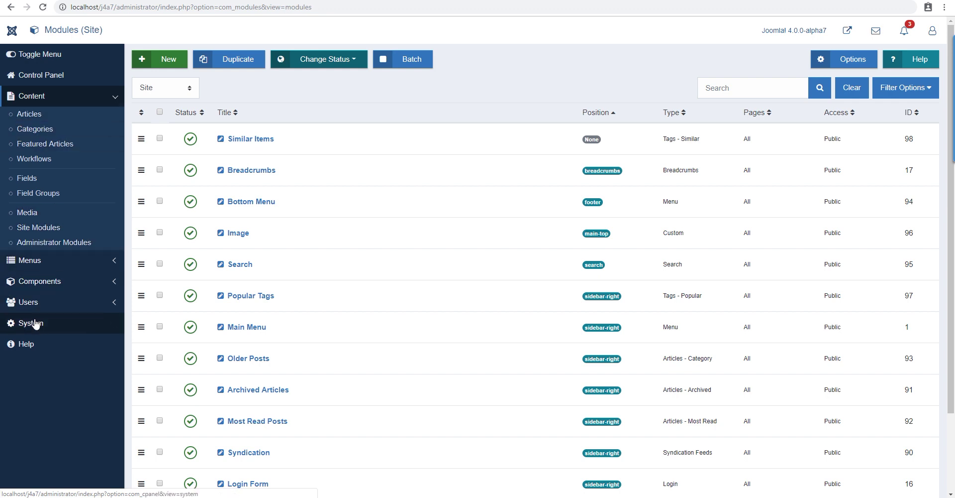
left_click(37, 282)
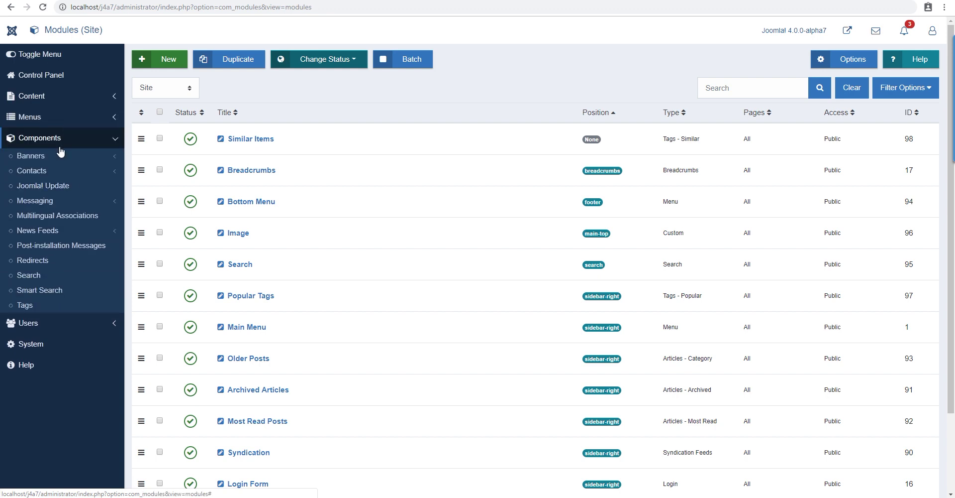
left_click(36, 172)
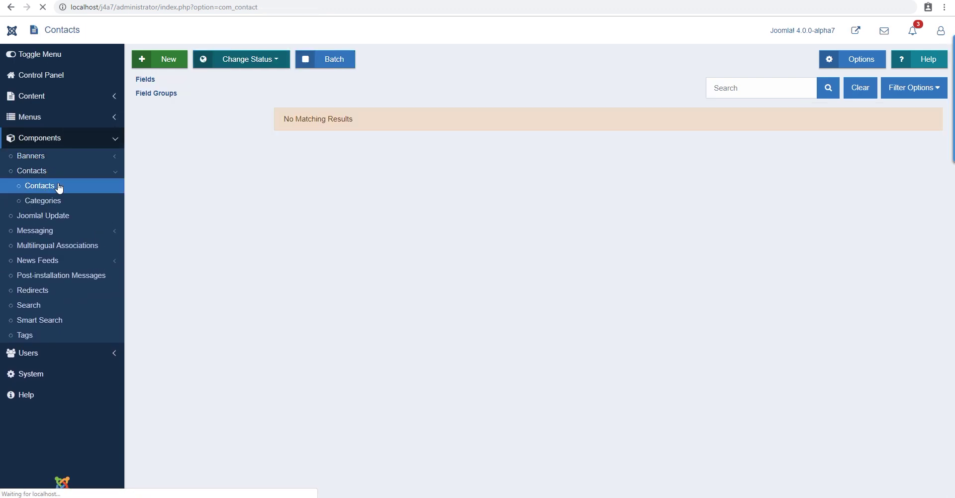
Step: Review a new contact's Miscellaneous, Display, Form and Publishing tabs, cancel it, and collapse the sidebar
left_click(172, 64)
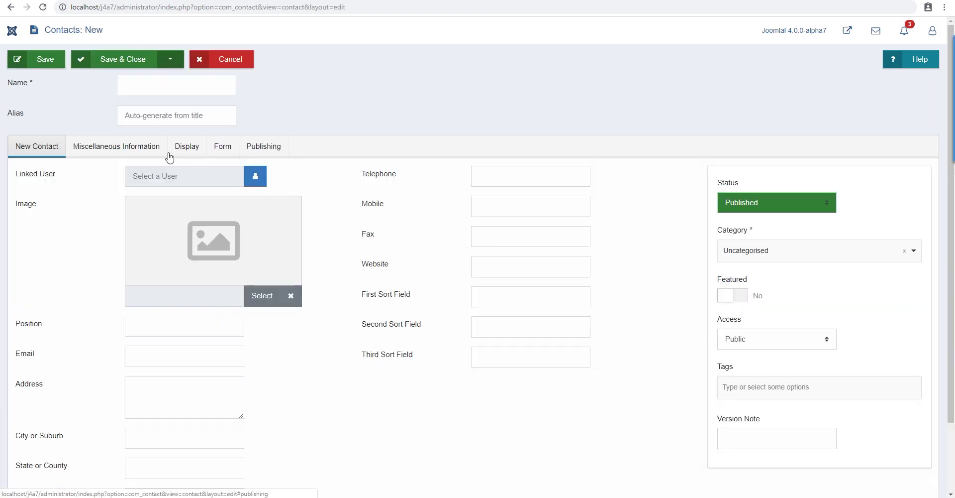
left_click(114, 147)
left_click(183, 148)
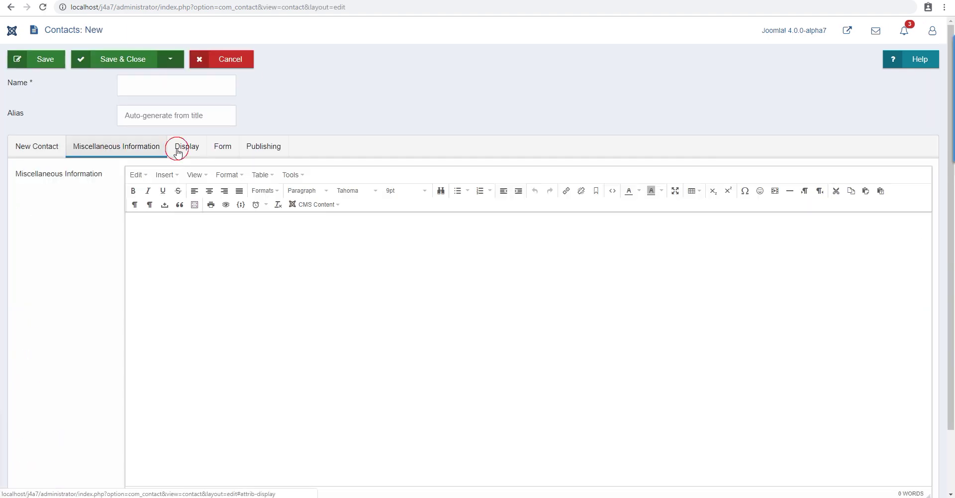
left_click(223, 147)
scroll(181, 242, "down", 1)
scroll(181, 245, "down", 1)
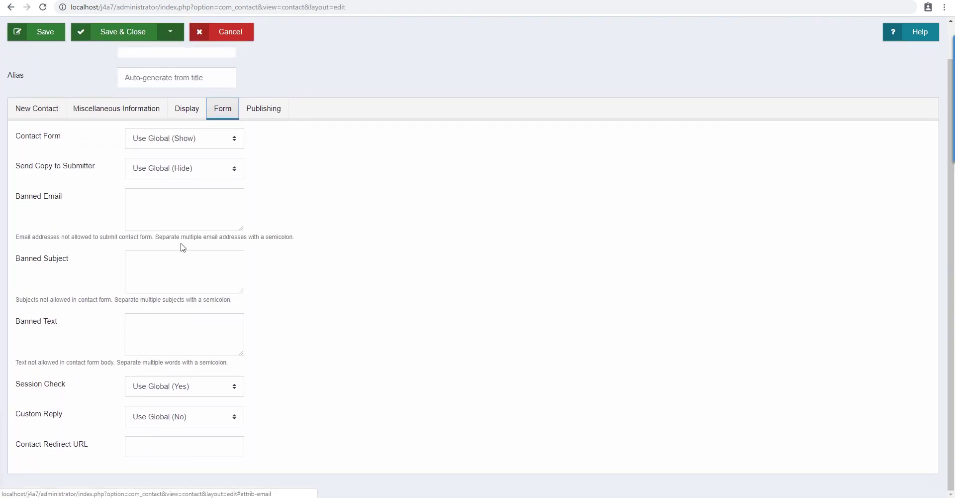
scroll(204, 180, "up", 2)
left_click(271, 148)
left_click(219, 62)
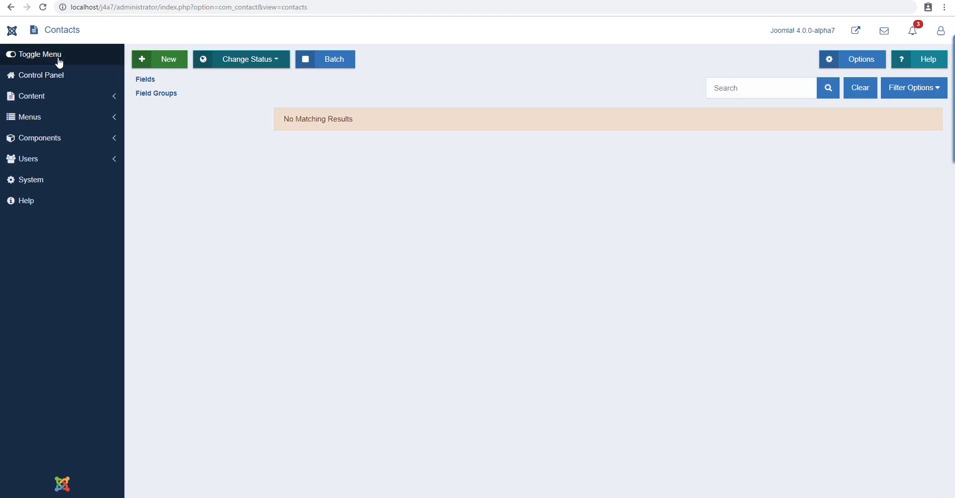
left_click(52, 59)
left_click(14, 55)
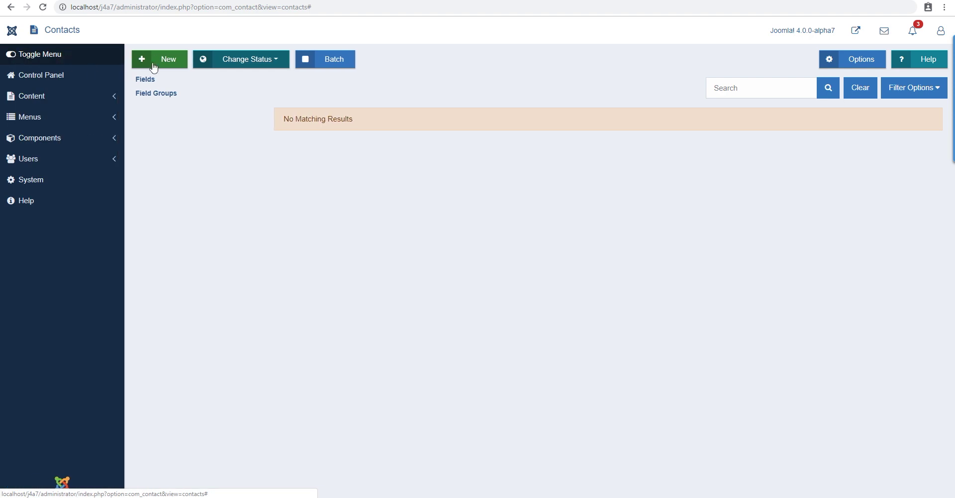